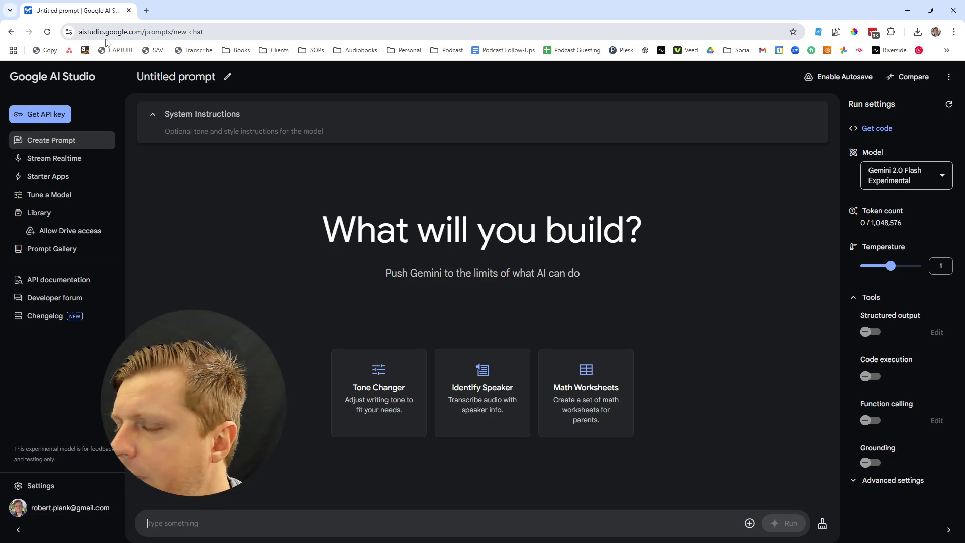
Start a Stream Realtime webcam session with Gemini, allowing camera access while visiting the site
click(44, 159)
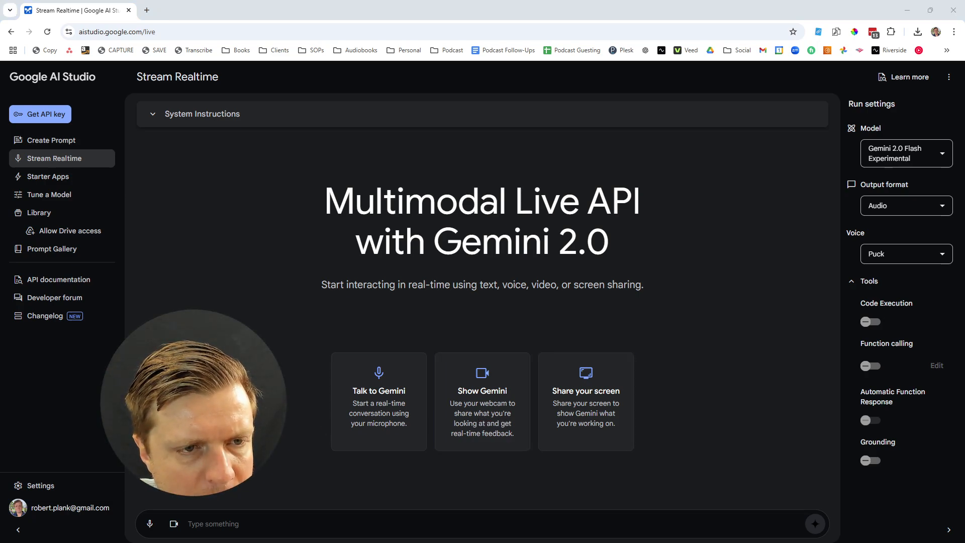
click(492, 411)
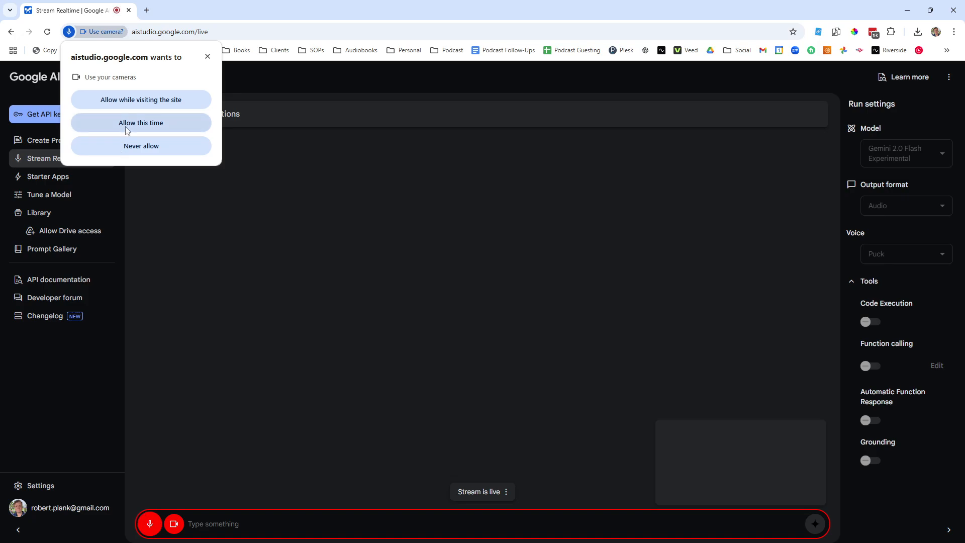
click(127, 103)
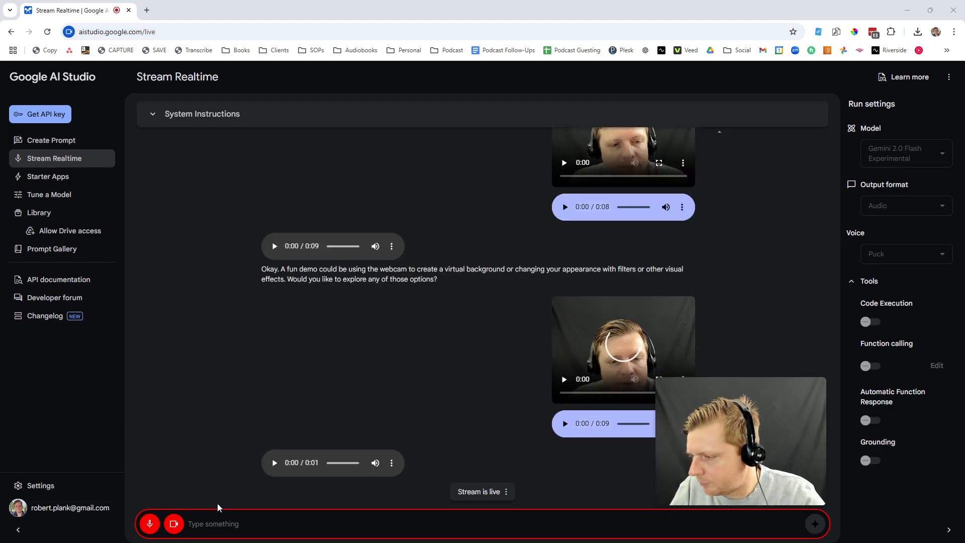
Disconnect the live webcam stream and clear the chat for a new stream
click(507, 492)
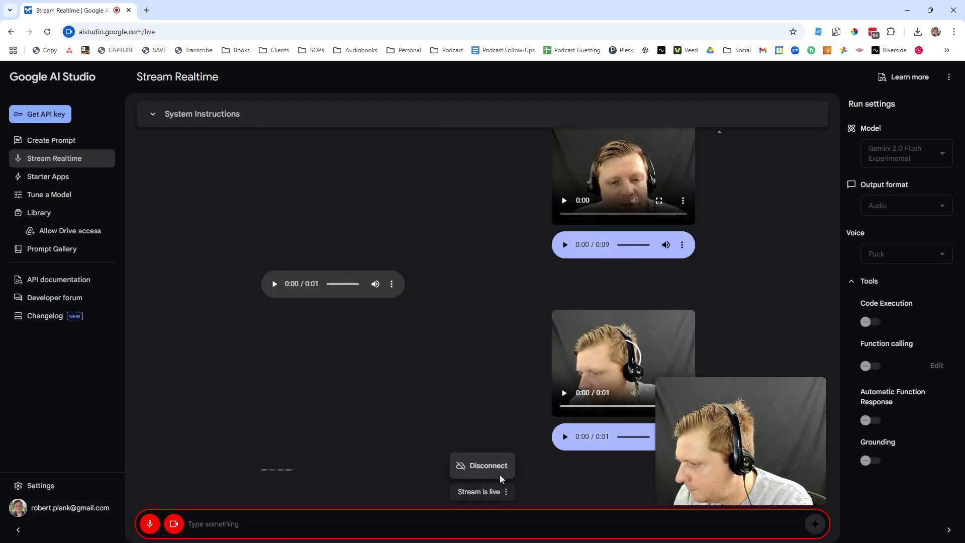
click(494, 464)
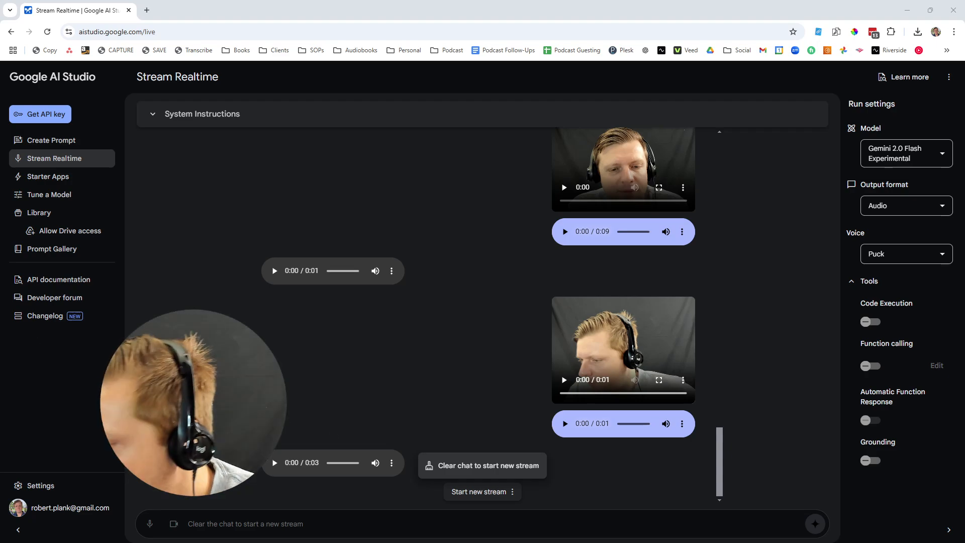
click(473, 491)
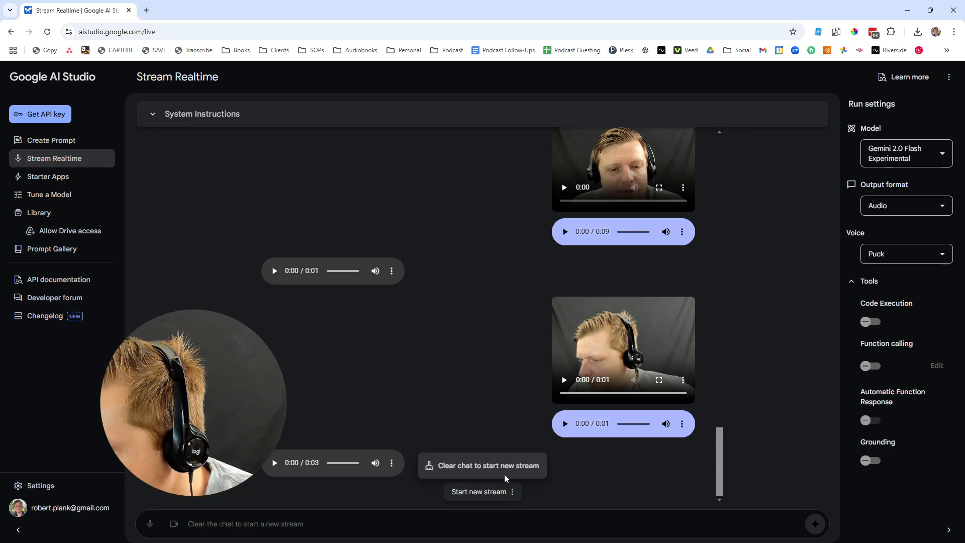
click(502, 466)
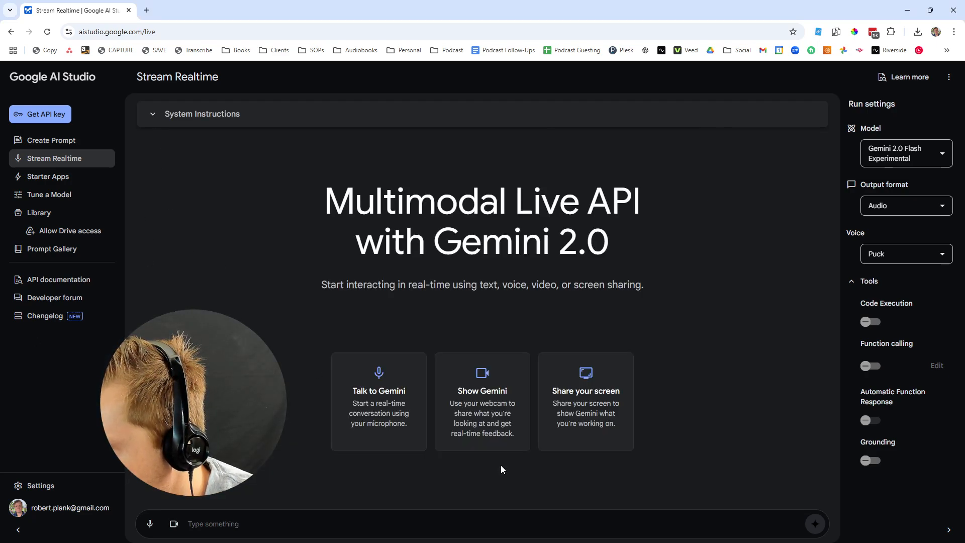
Start a screen-sharing session with Gemini, sharing the entire Screen 2
click(579, 424)
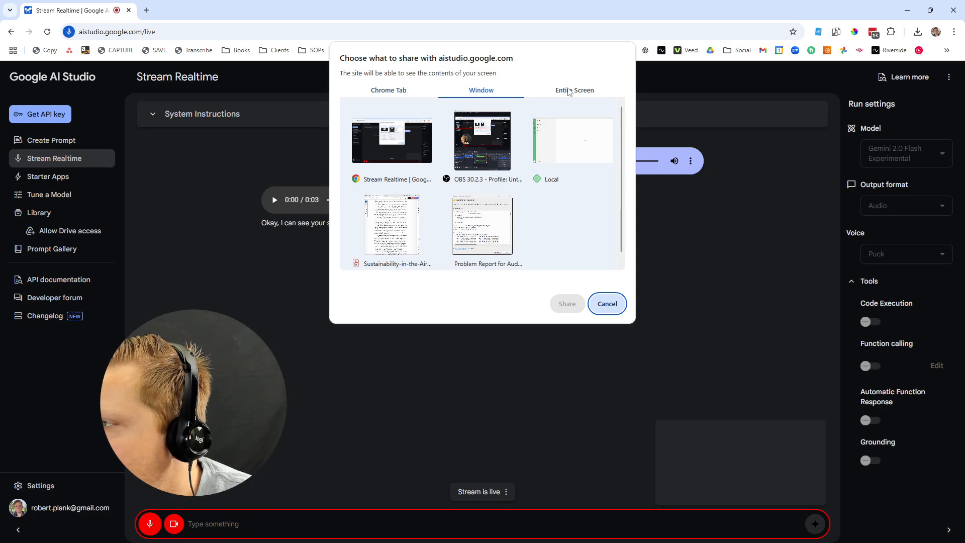
click(574, 93)
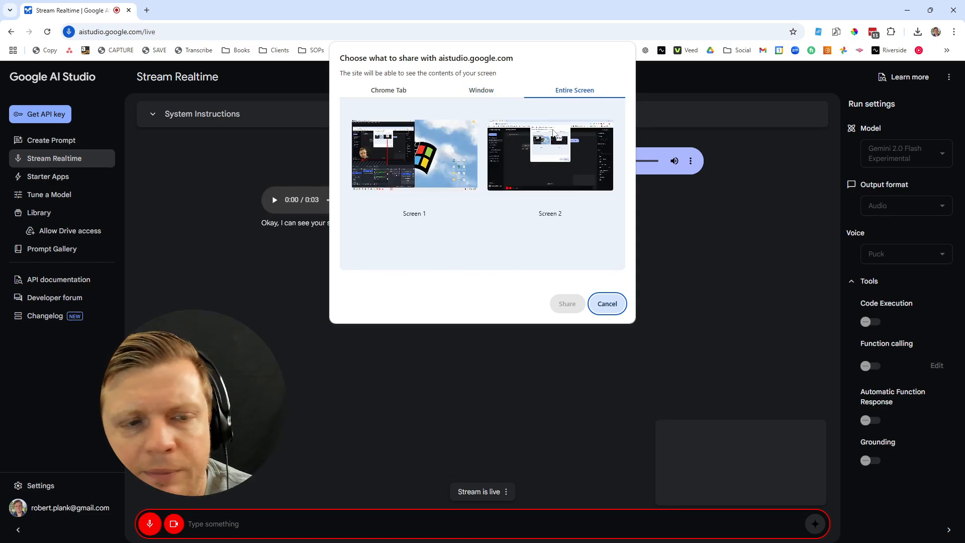
click(551, 152)
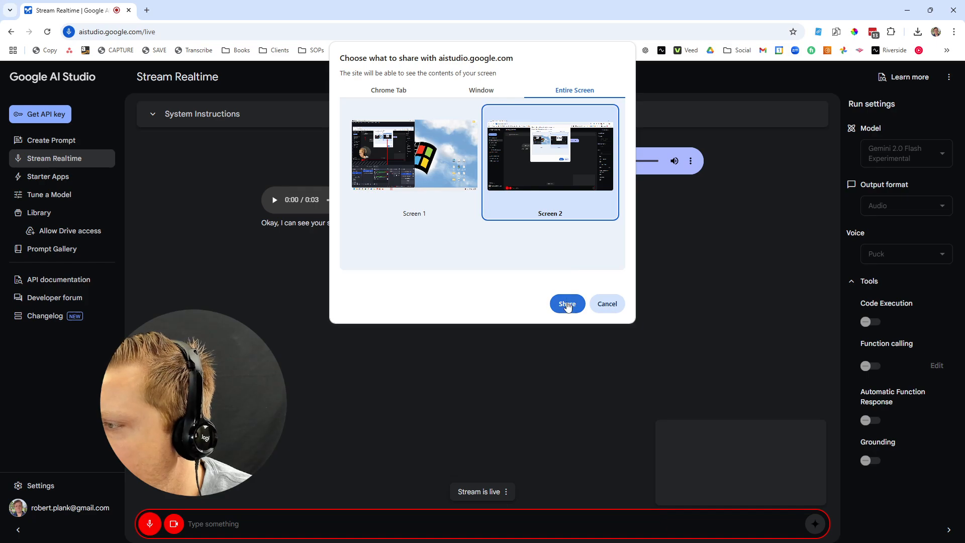
click(568, 317)
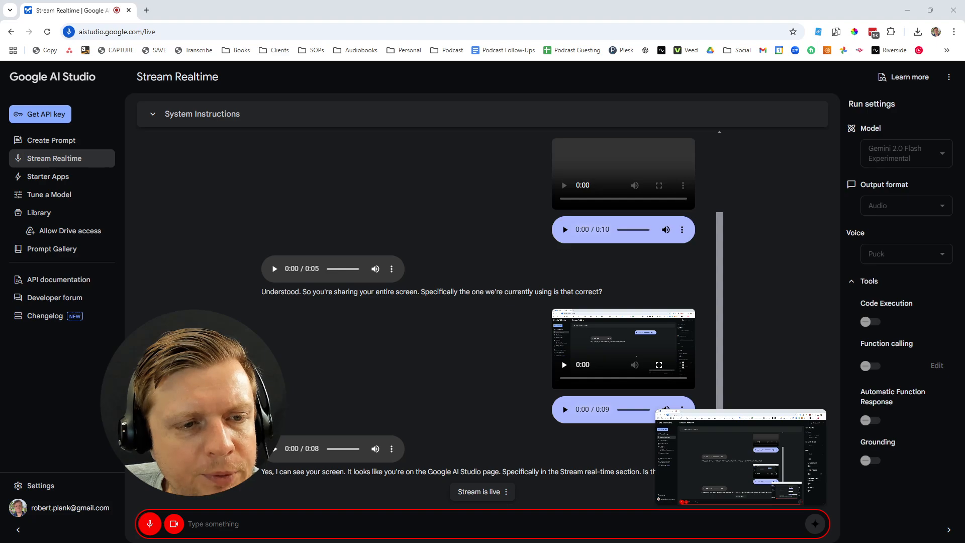
Switch to Local and start a new site named DFY Podcast, keeping the default advanced options
key(alt+Tab)
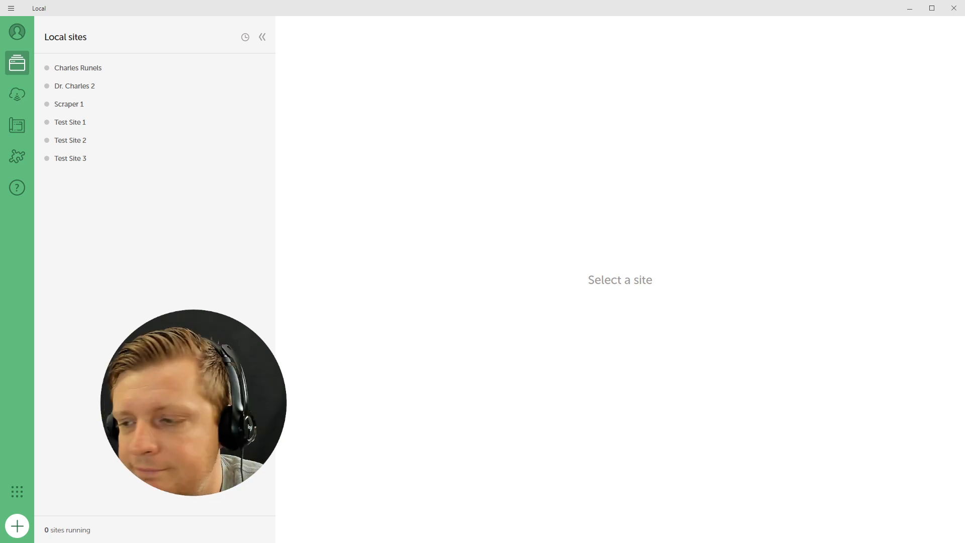
click(20, 525)
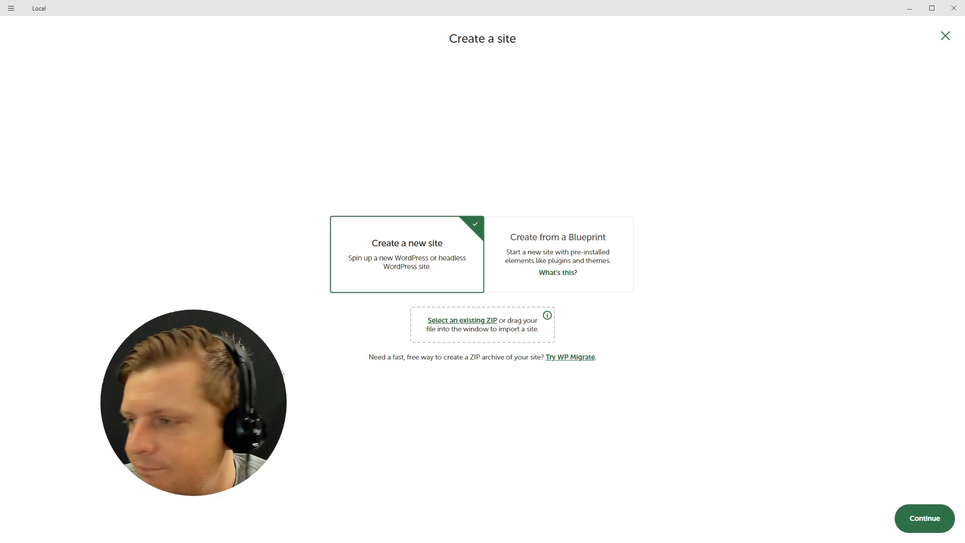
click(930, 514)
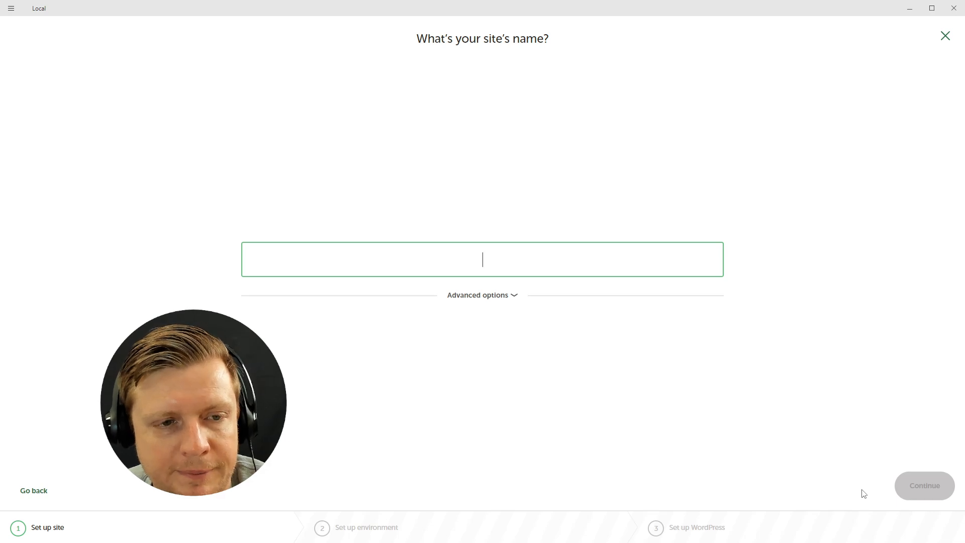
text(DFY Podcast)
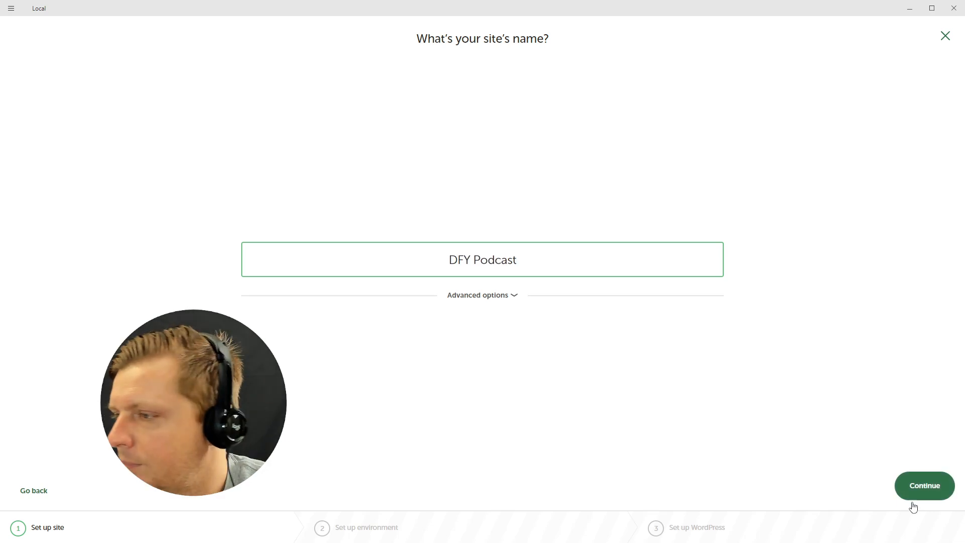
click(513, 296)
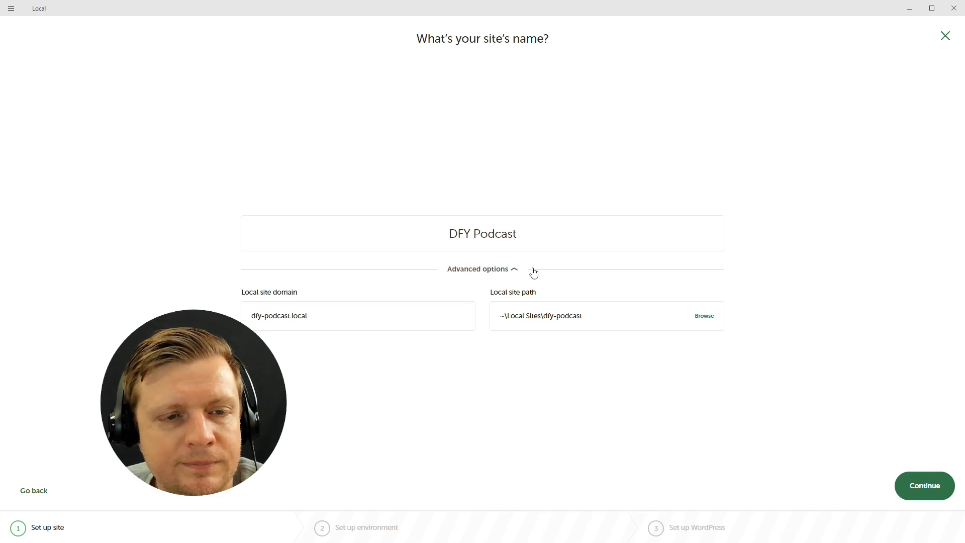
click(917, 485)
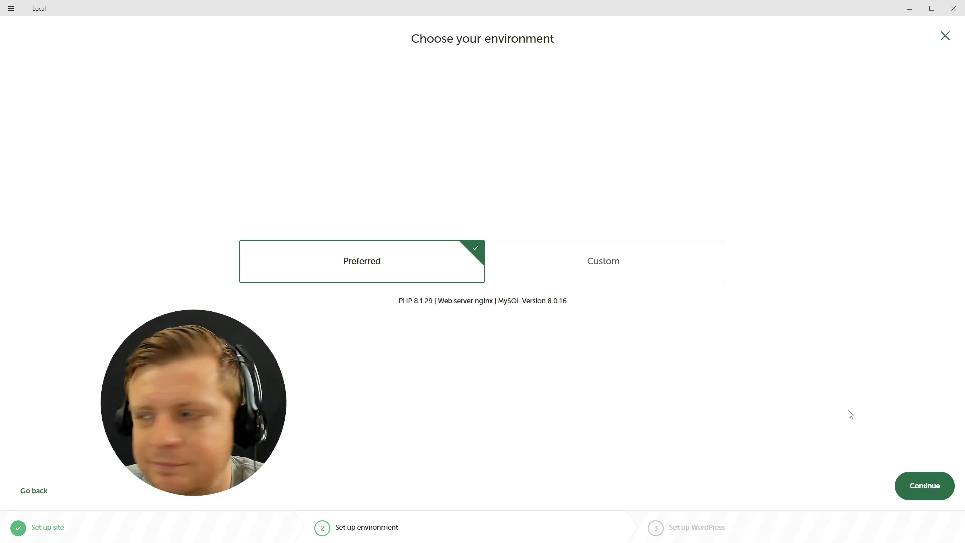
click(666, 277)
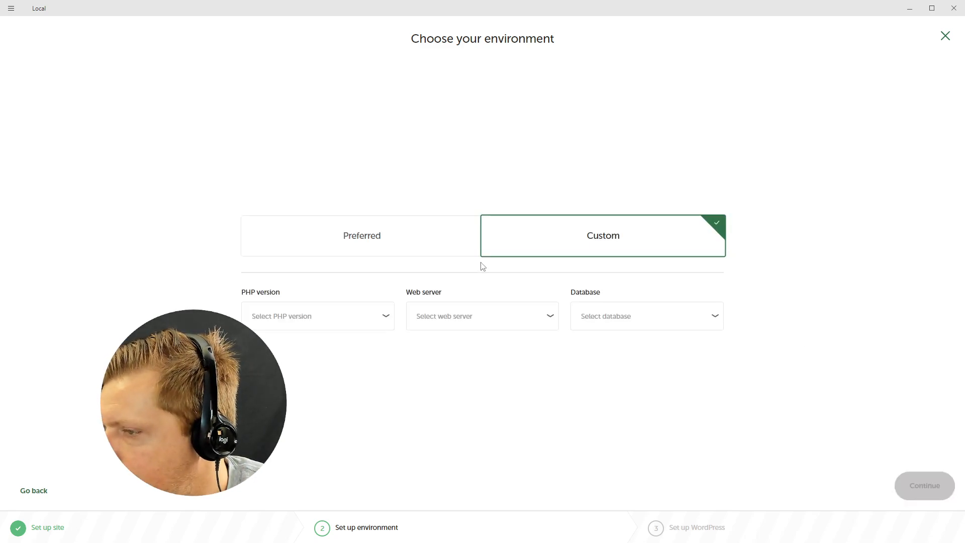
click(385, 315)
click(385, 315)
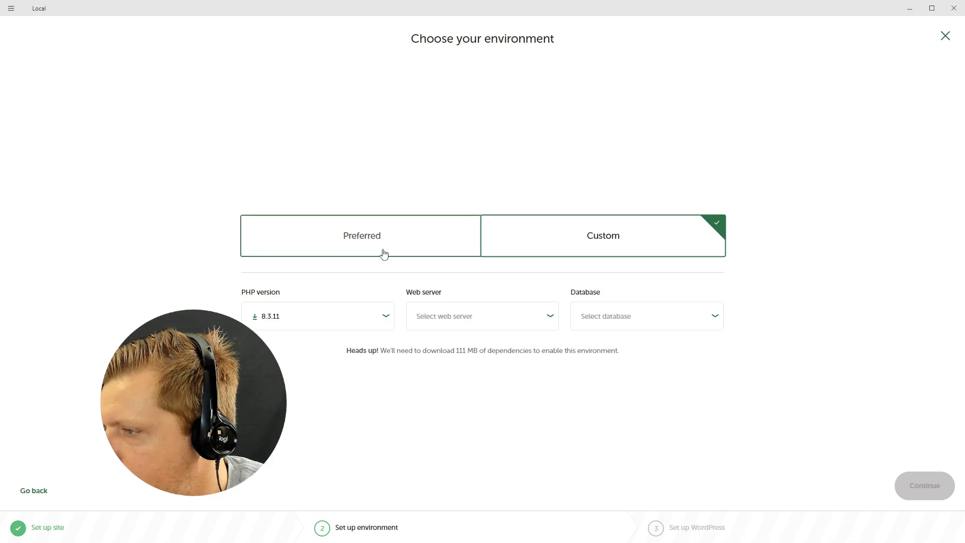
Choose the Preferred environment for the site and enter the WordPress username
click(384, 251)
click(922, 496)
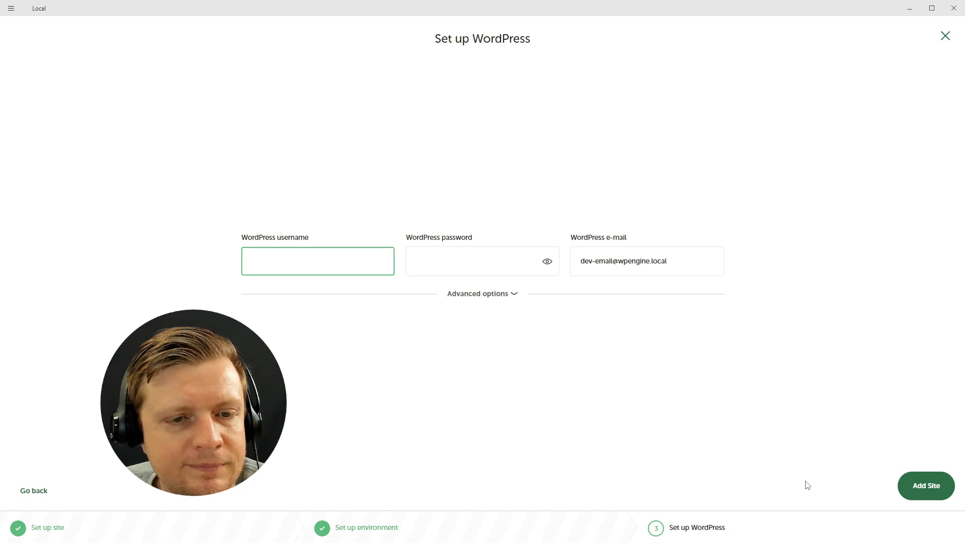
text(RobertPlank)
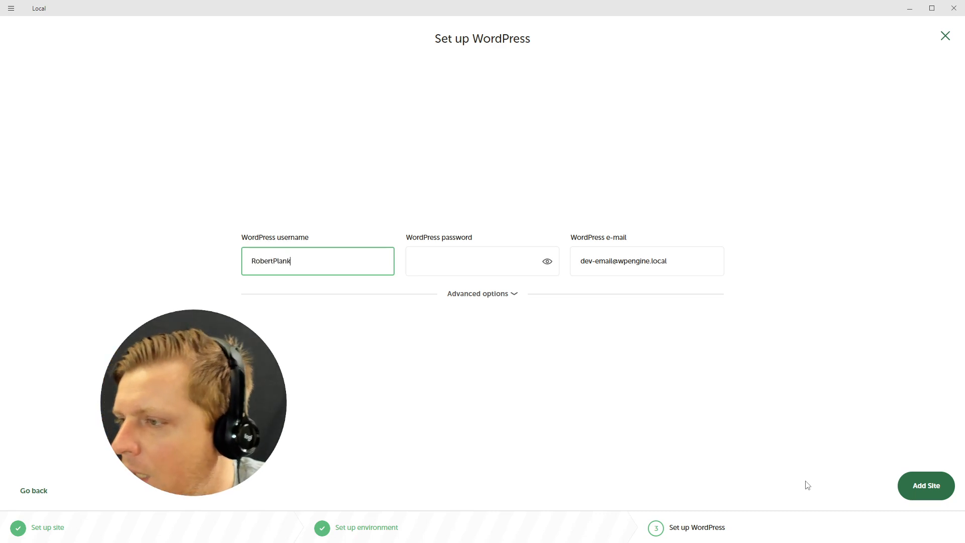
Turn on text visibility for the WordPress password field
click(495, 272)
click(547, 261)
click(528, 262)
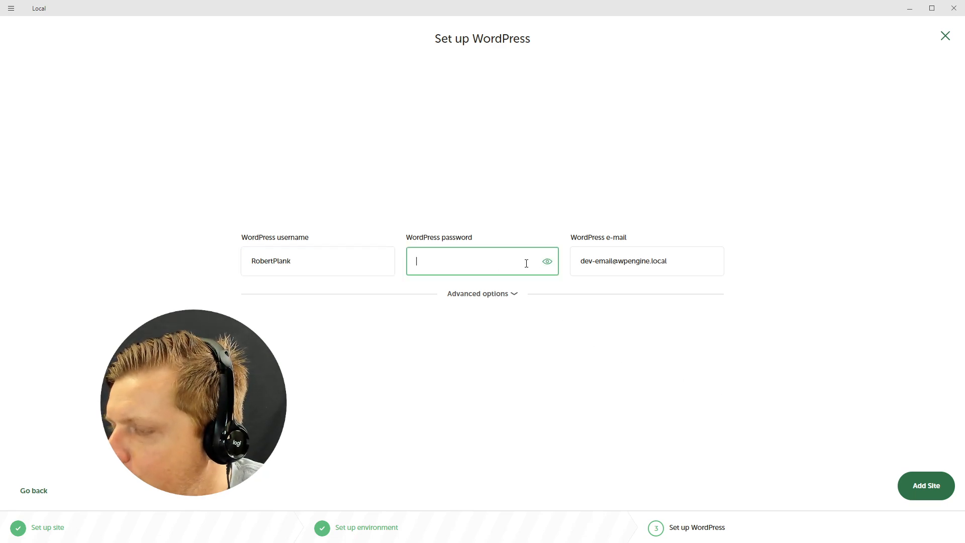
click(505, 294)
click(493, 270)
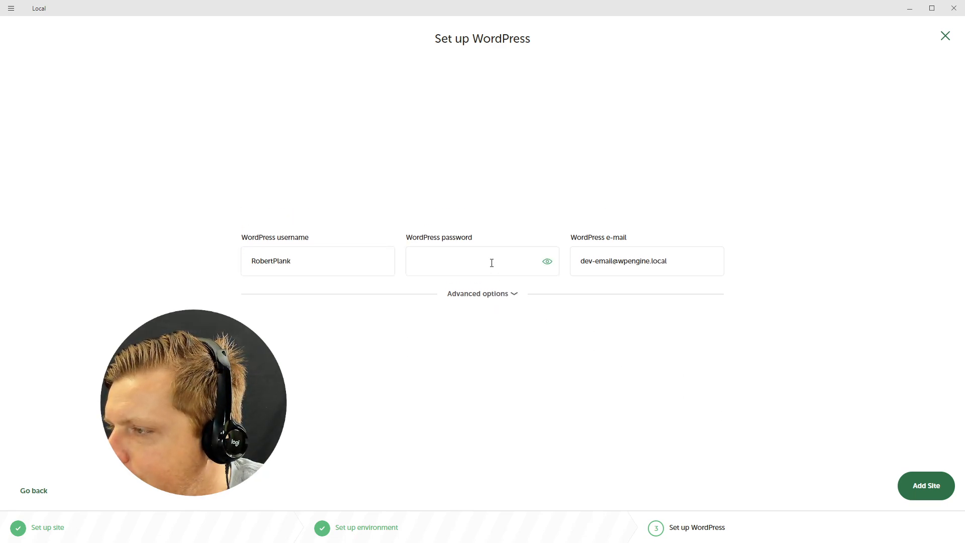
click(488, 261)
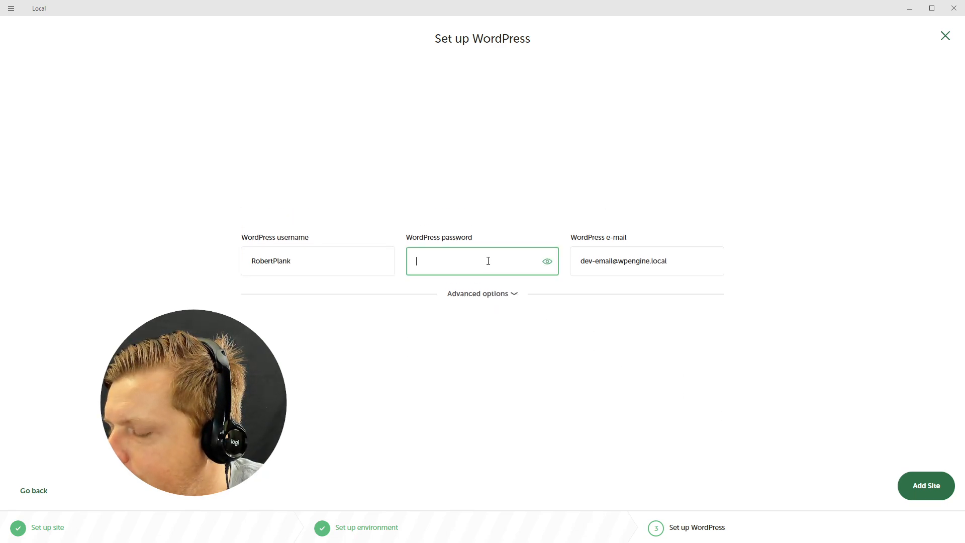
click(548, 262)
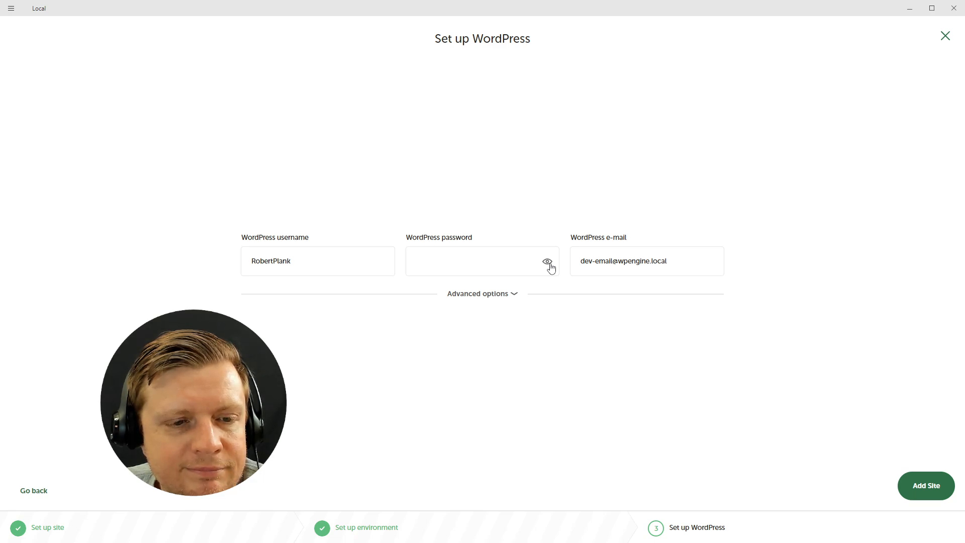
click(516, 258)
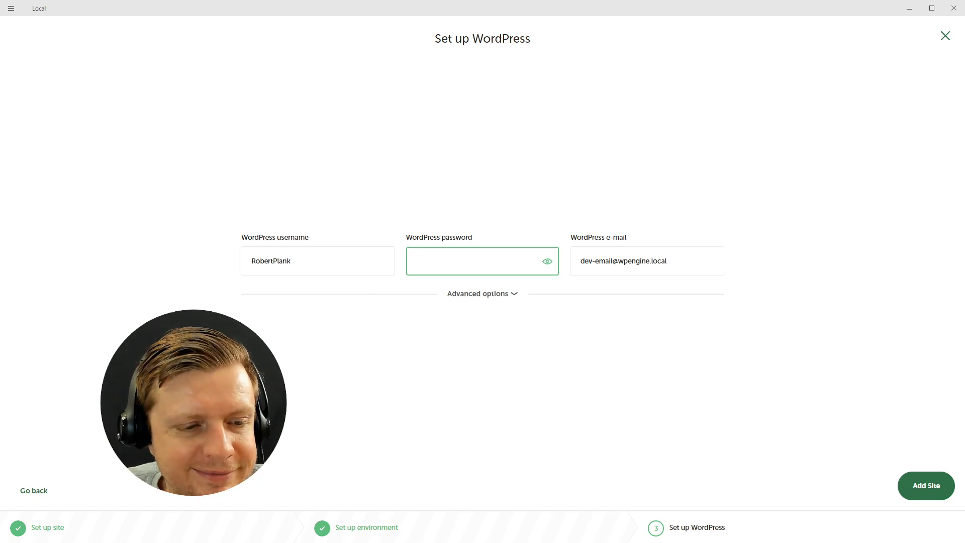
Switch to the Chrome browser and search Google for "password generator" in a new tab
key(alt+Tab)
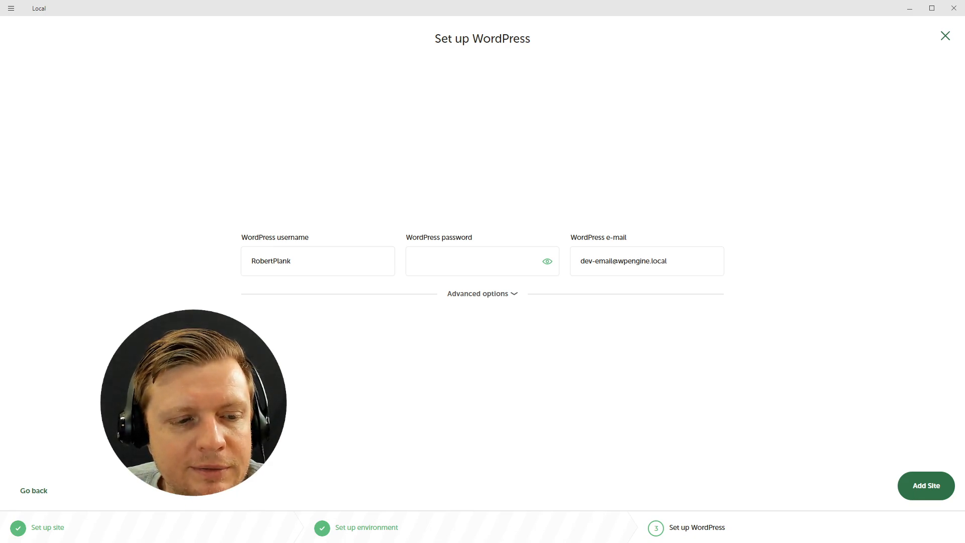
key(alt+Tab)
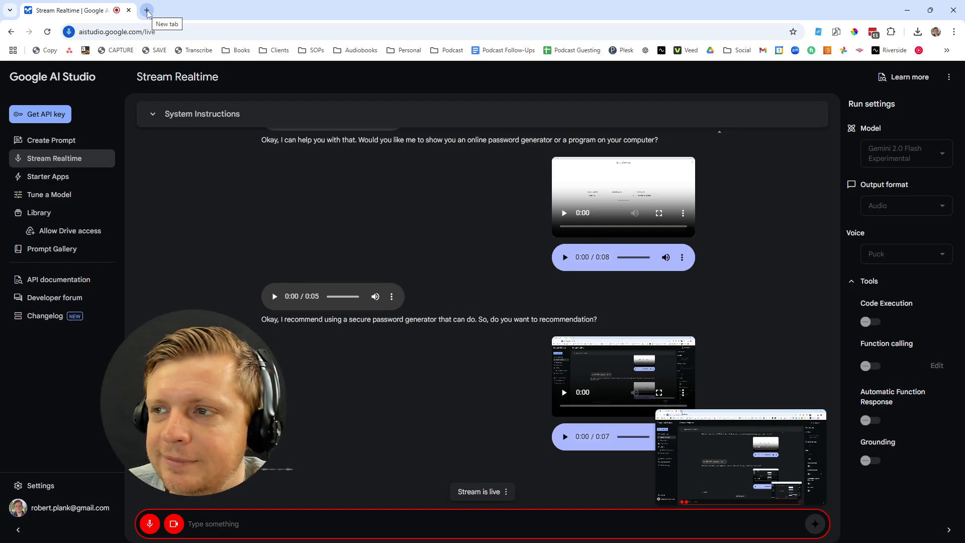
click(147, 10)
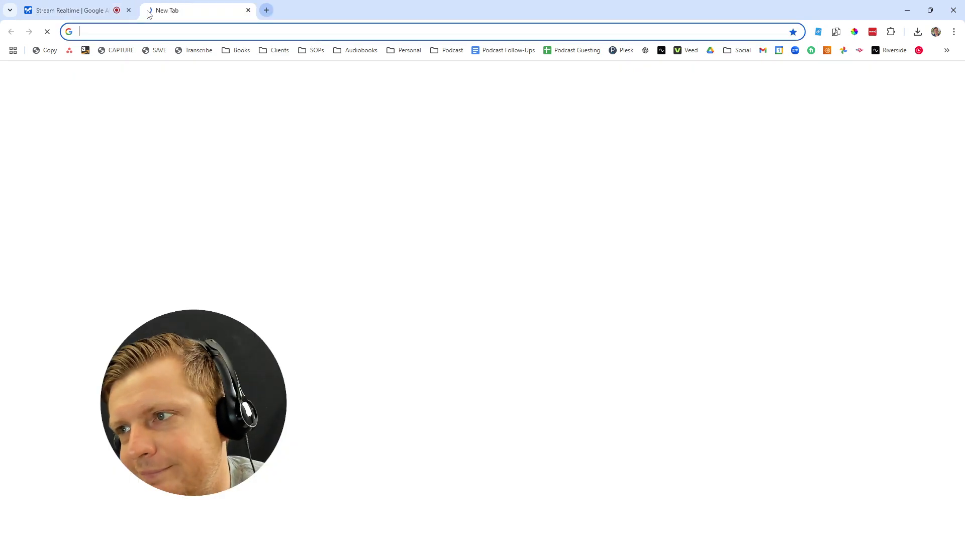
text(password generator)
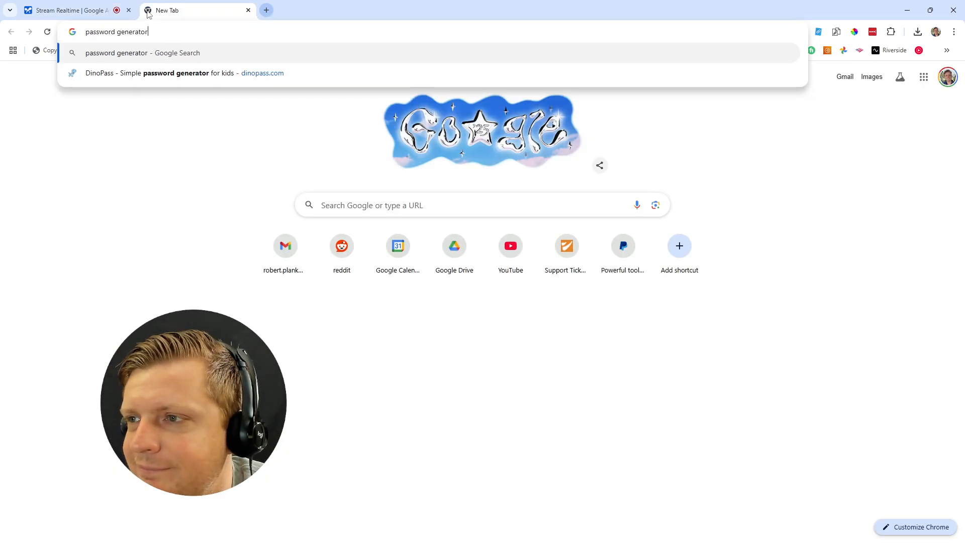
key(Return)
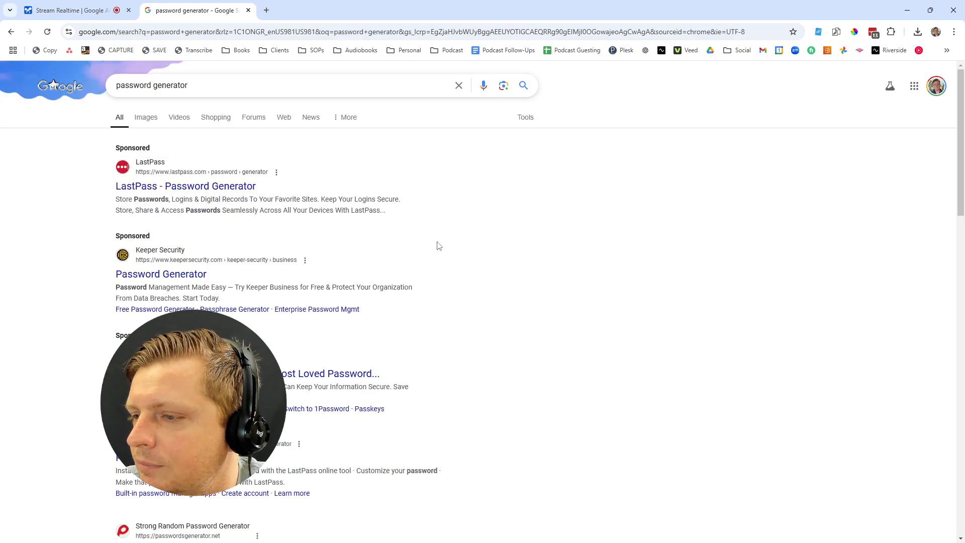
Open the non-sponsored LastPass Password Generator result and copy the generated password
scroll(457, 260, down, 4)
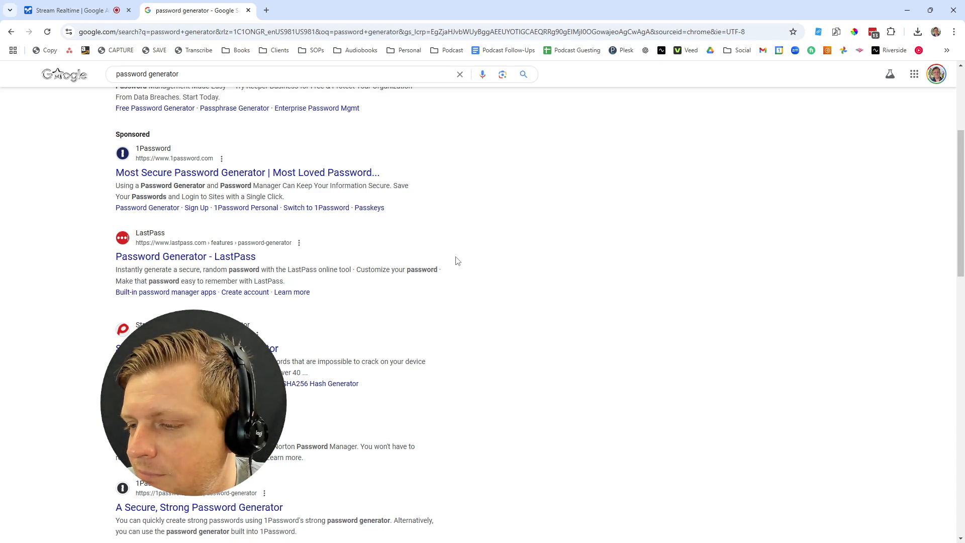
click(240, 256)
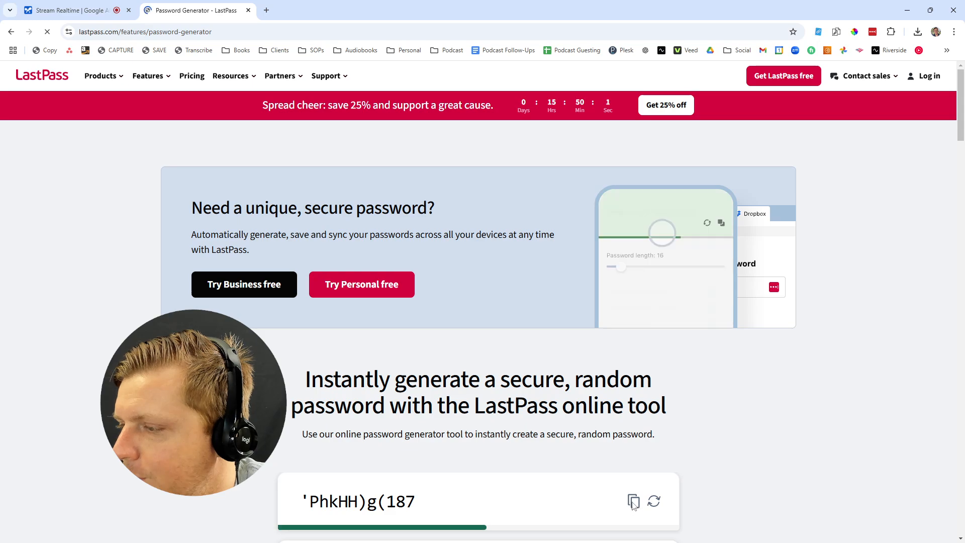
scroll(633, 505, down, 3)
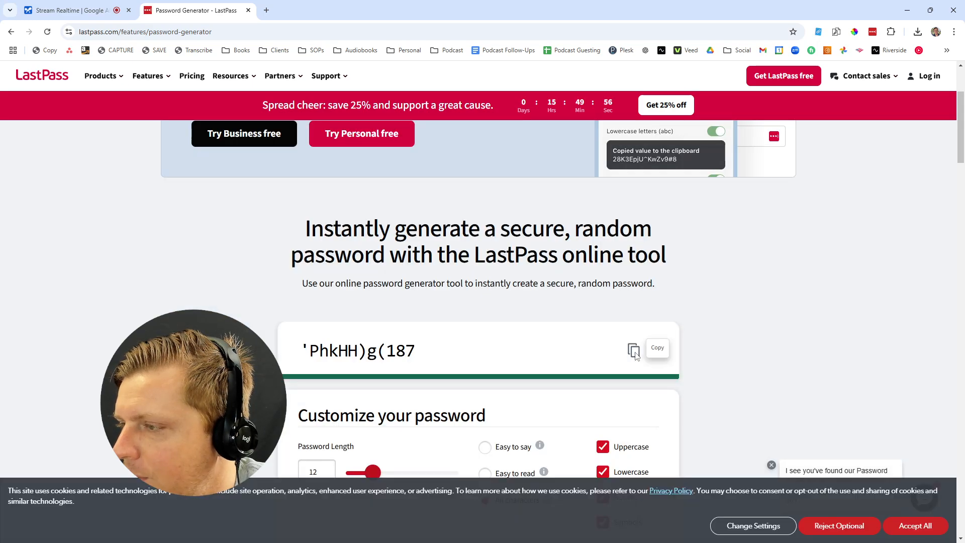
click(633, 350)
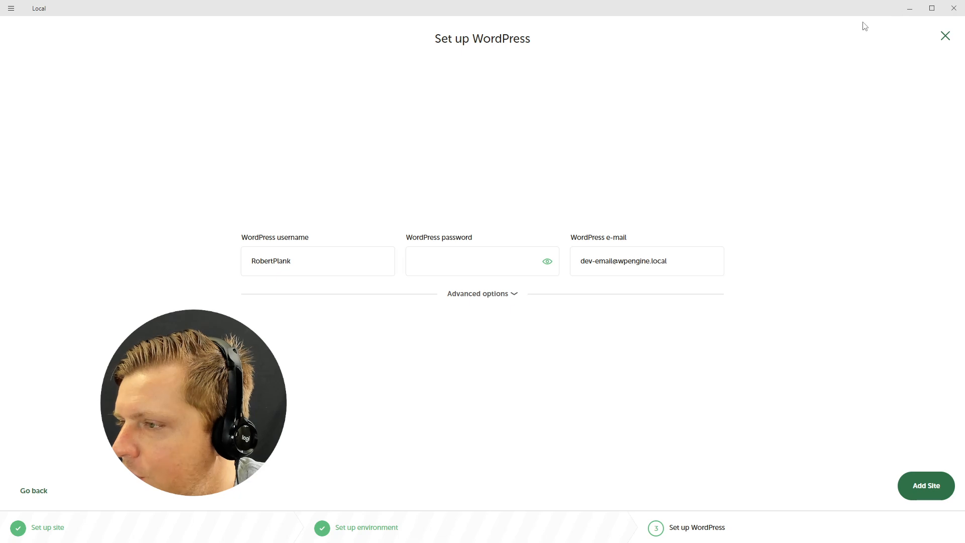
Paste the generated password into the WordPress password field of the new site
click(511, 259)
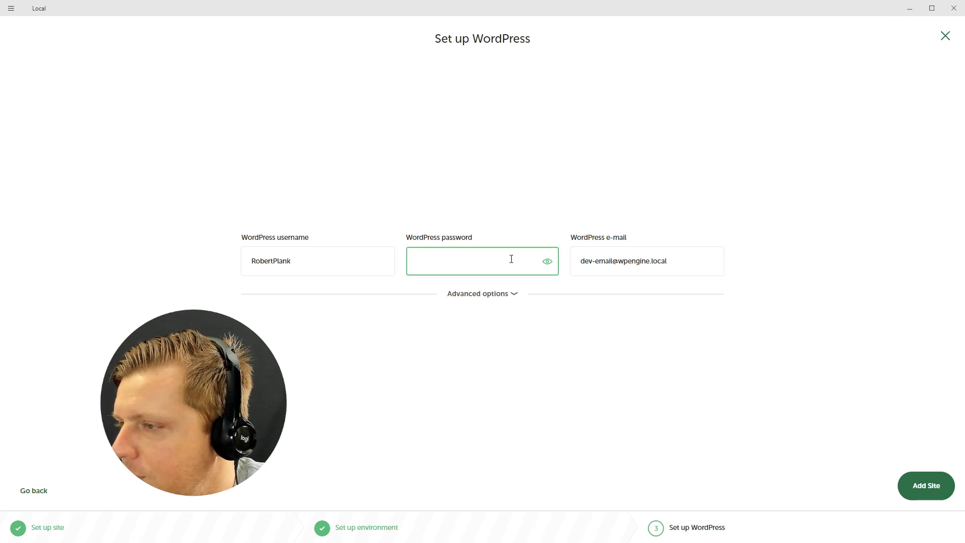
key(ctrl+v)
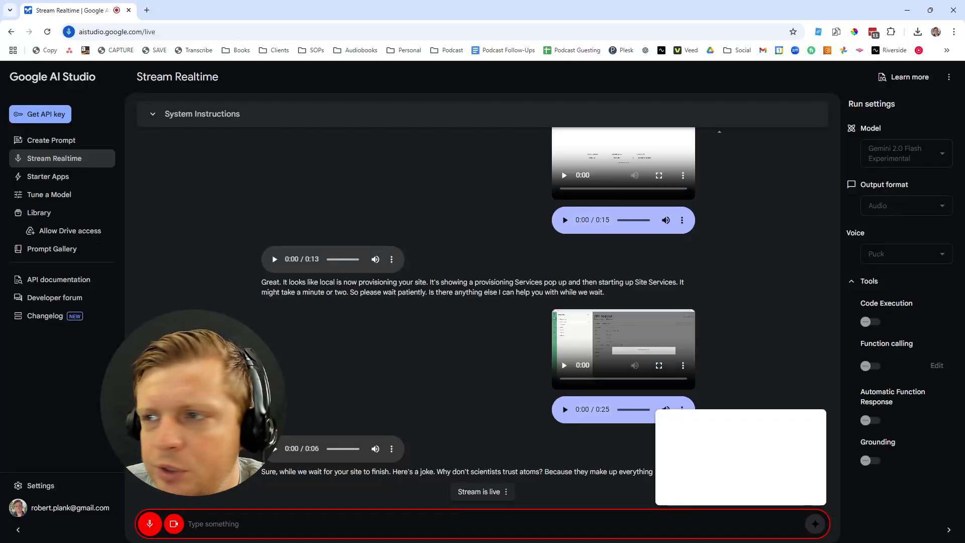
Open grantcardone.com in a new browser tab
click(147, 11)
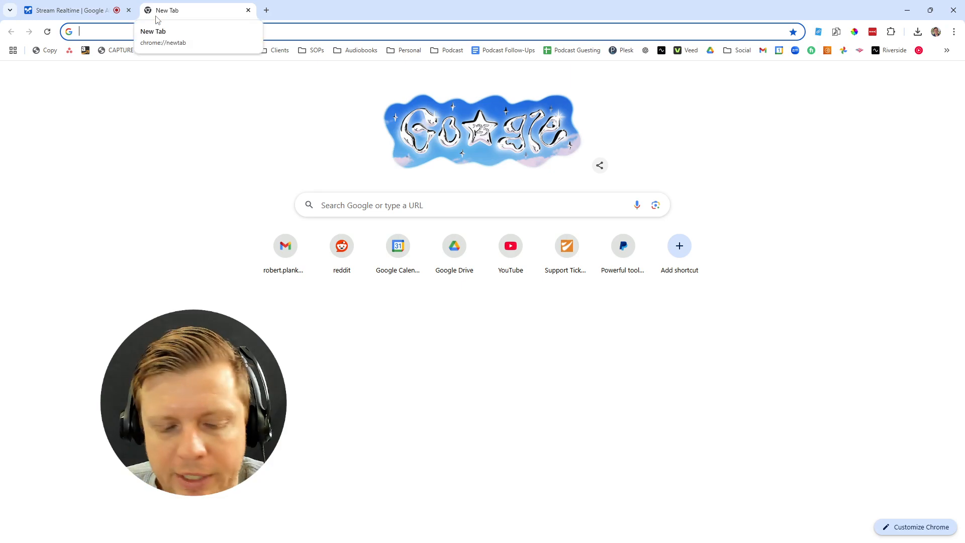
text(g)
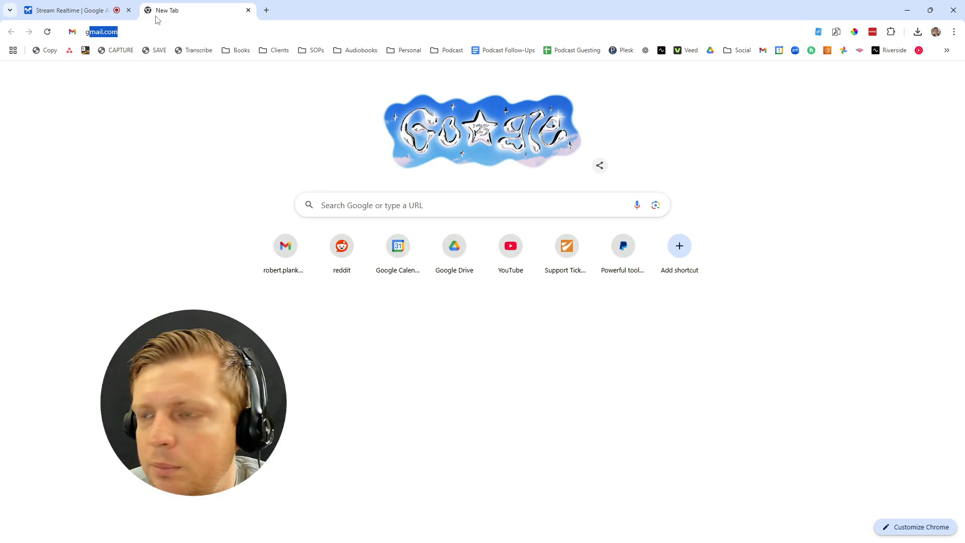
text(ran)
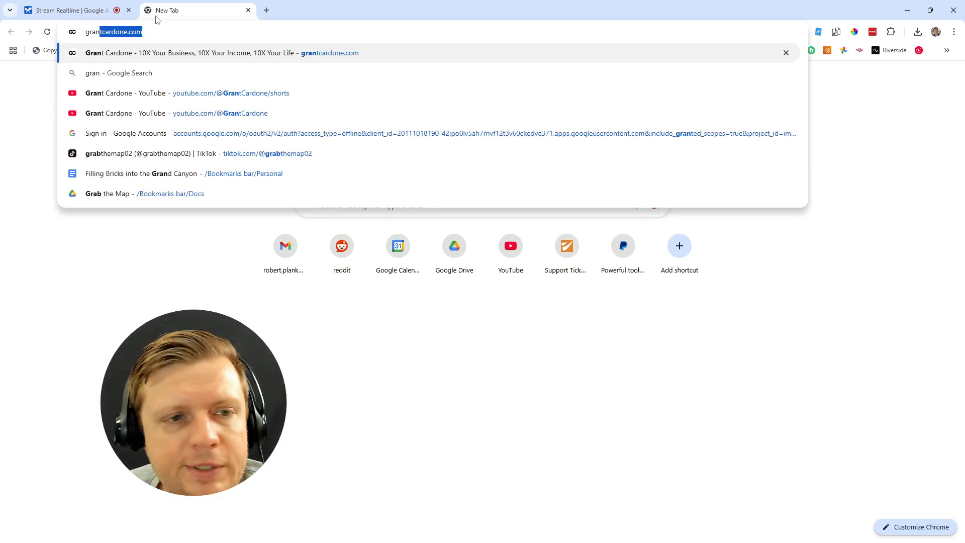
key(Return)
Open outsourceschool.com in another new browser tab
key(ctrl+t)
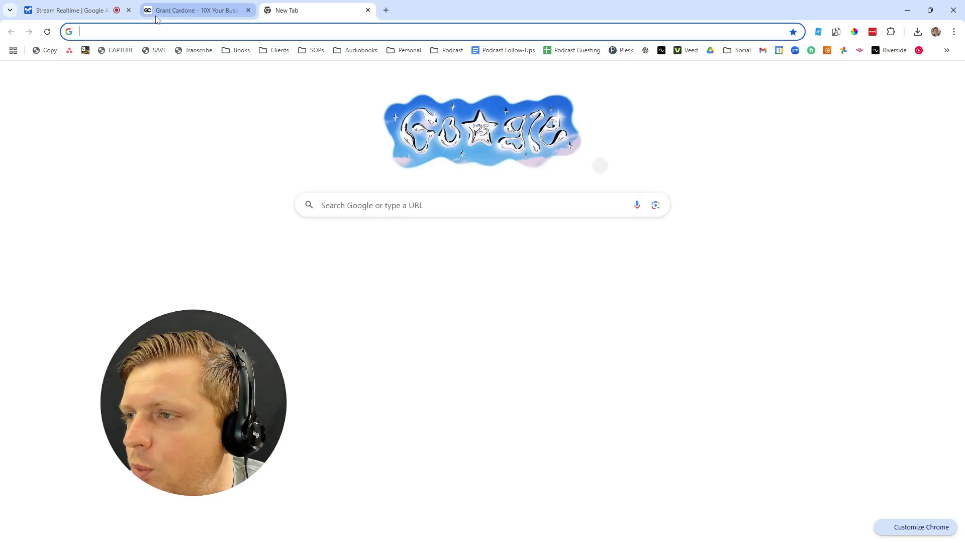
text(outsour)
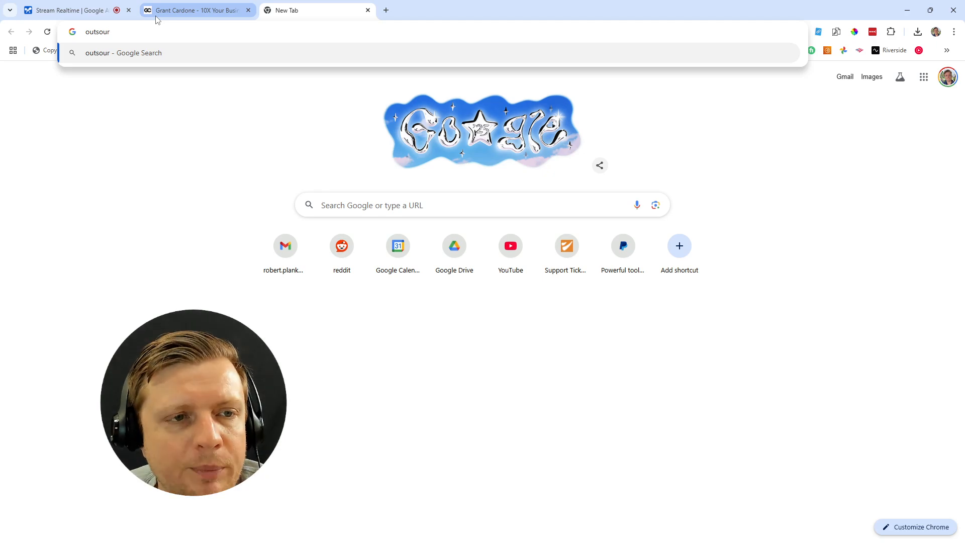
text(ceschool.com)
key(Return)
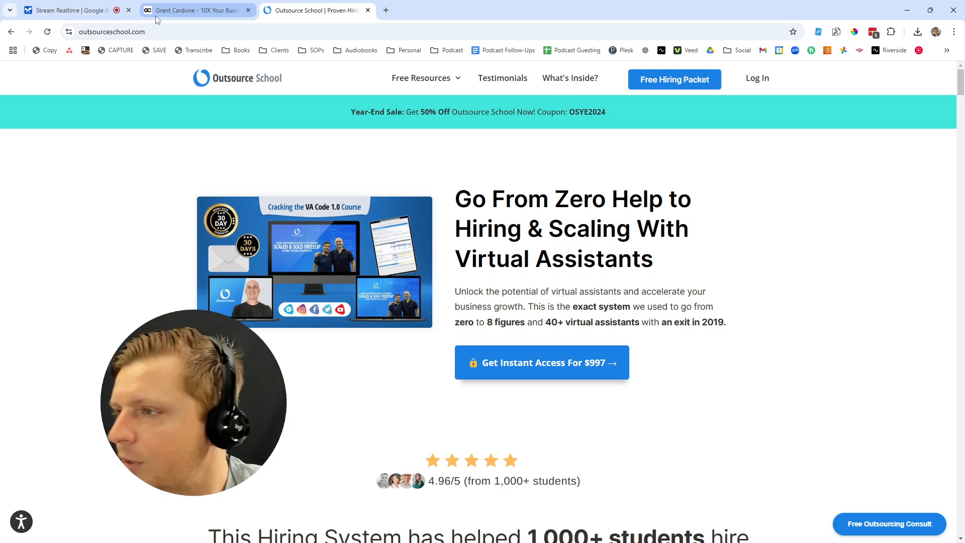
Open the Outsource School blog from the site's footer and go to the article "8 Methods Of Saving Live Agent Support Time"
scroll(962, 123, down, 1)
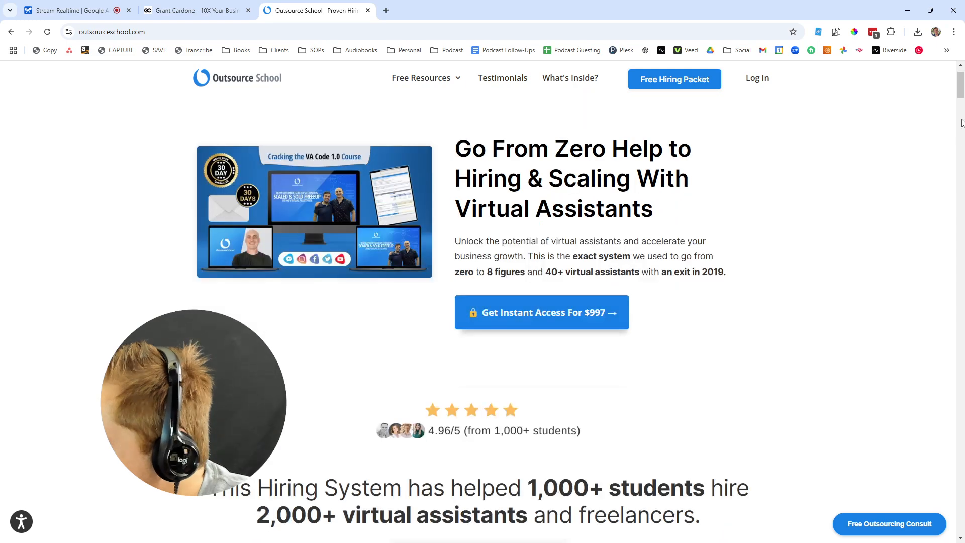
click(962, 123)
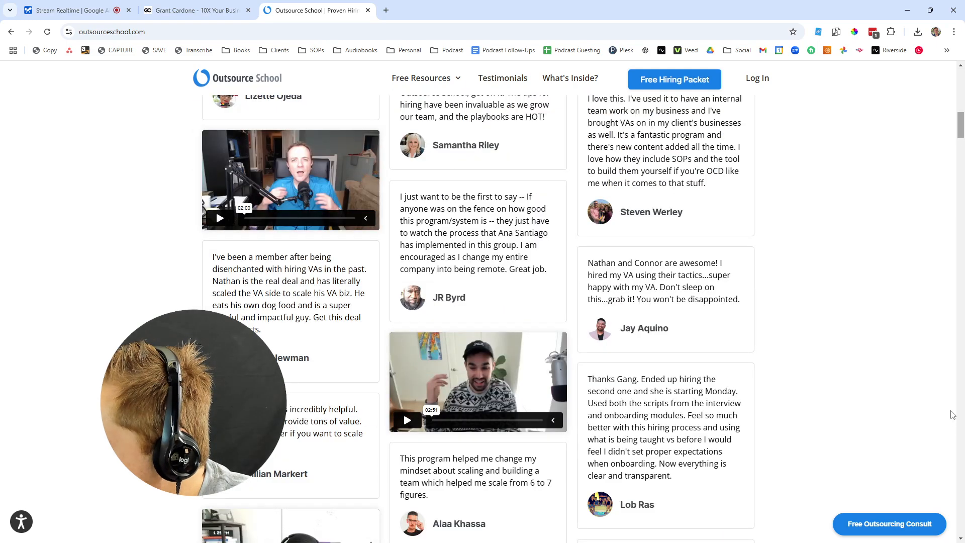
click(961, 531)
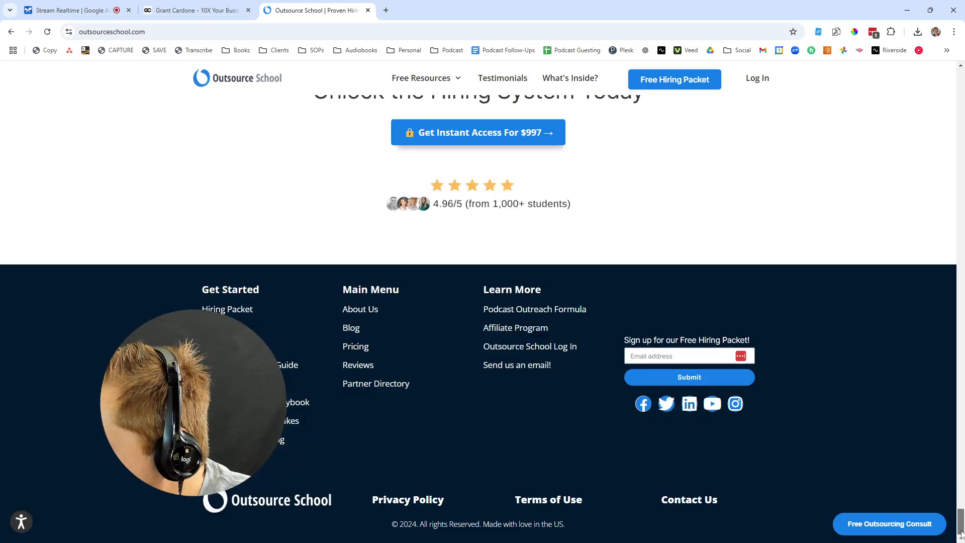
click(354, 334)
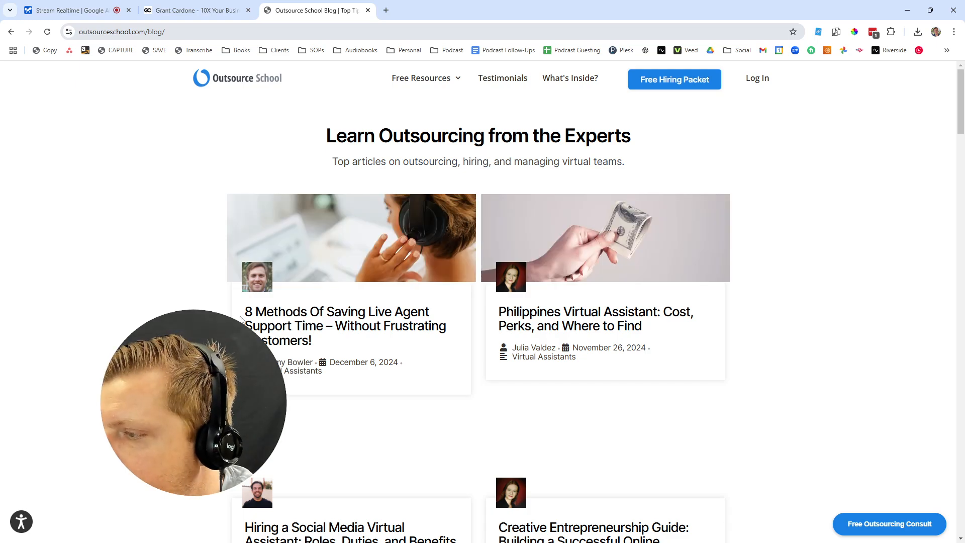
click(257, 318)
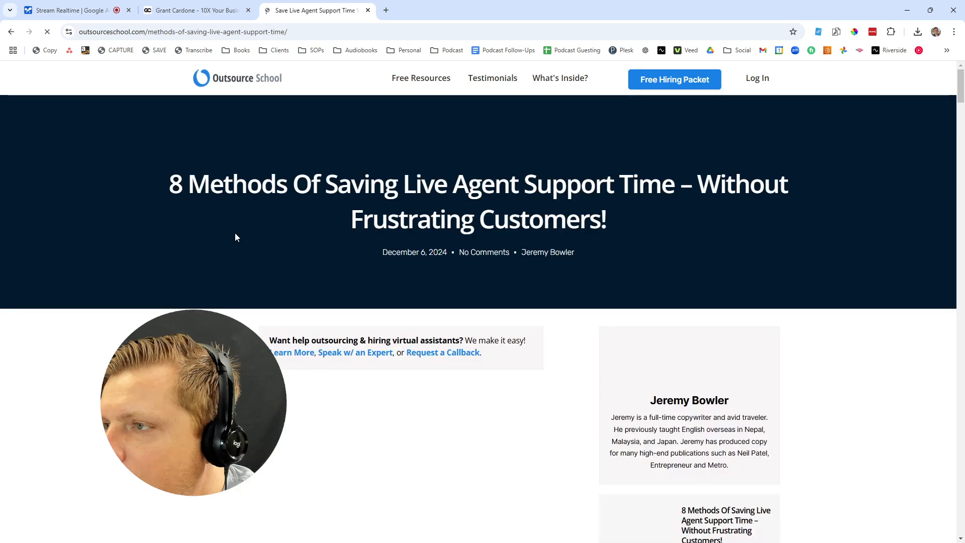
View the article's page source, search it for "themes/" to identify the WordPress theme, and close the source
right_click(155, 241)
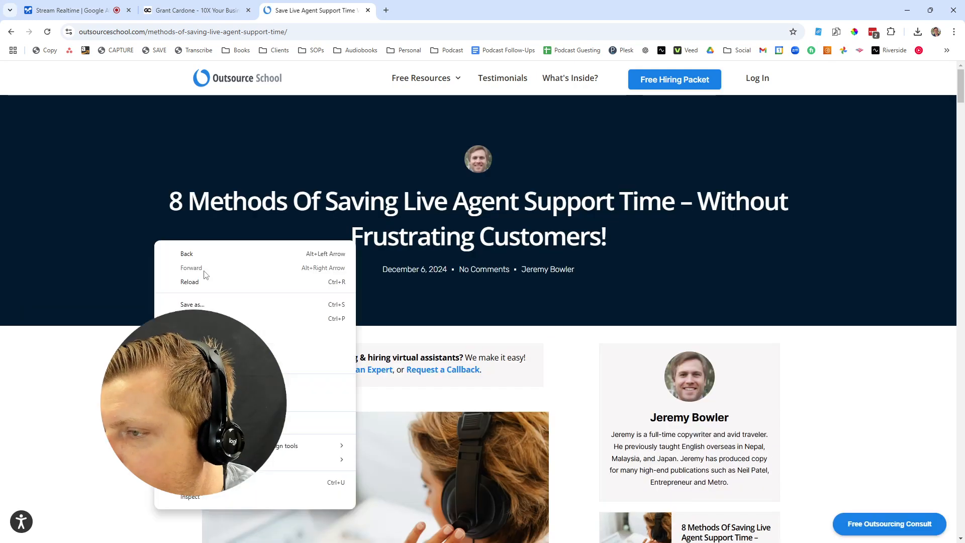
click(203, 482)
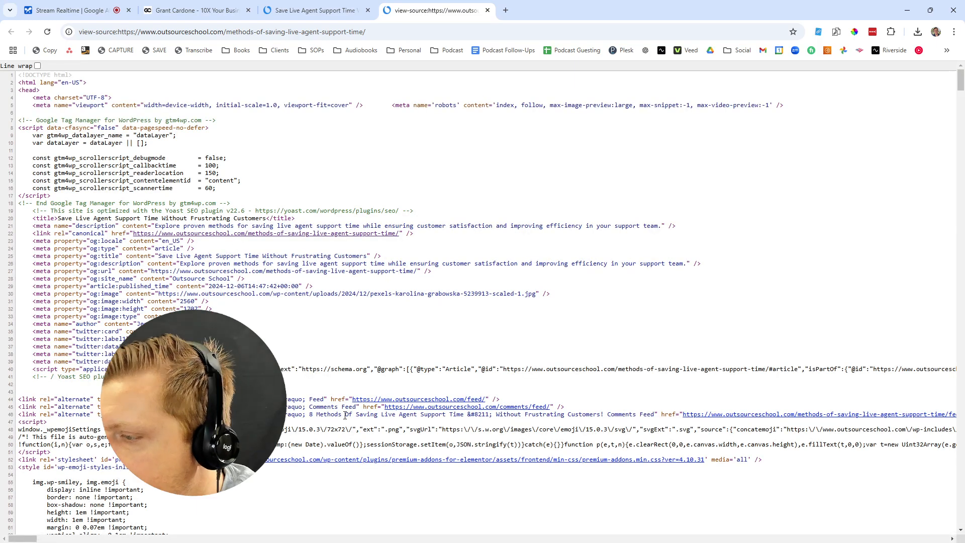
scroll(599, 426, down, 5)
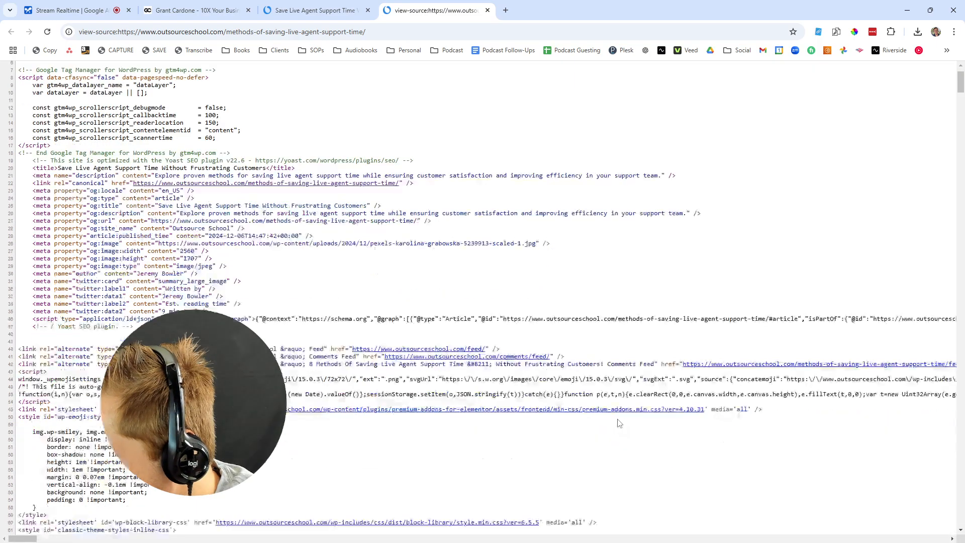
scroll(618, 424, down, 1)
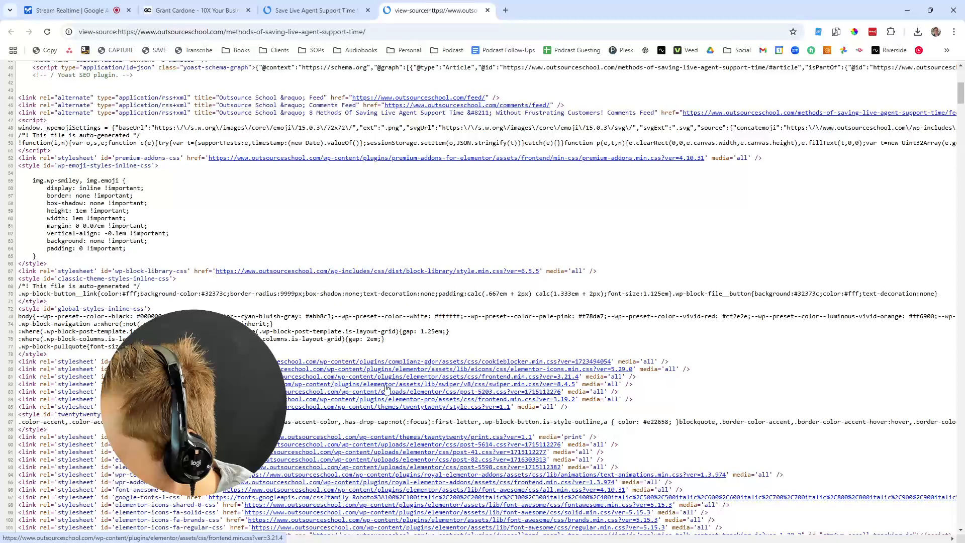
scroll(363, 369, down, 1)
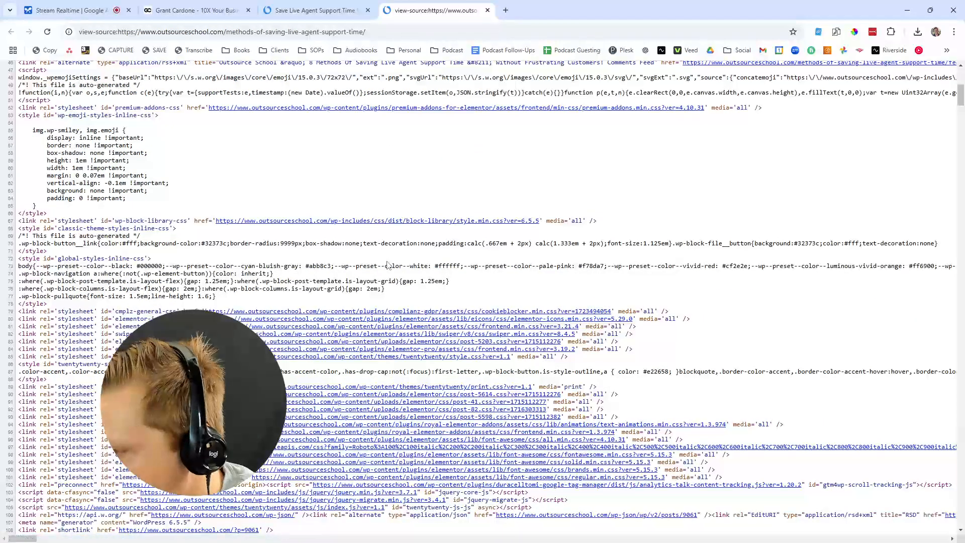
scroll(395, 312, down, 1)
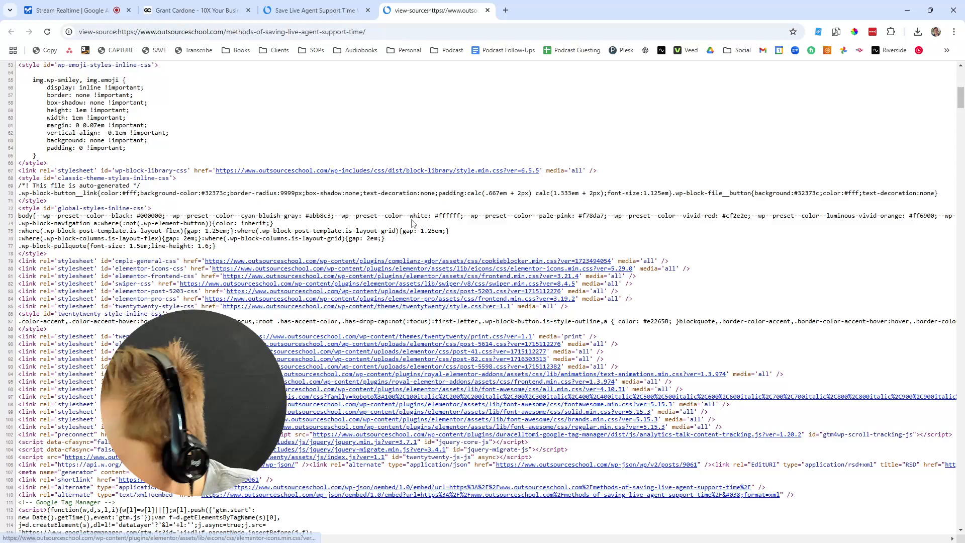
key(ctrl+f)
text(themes/)
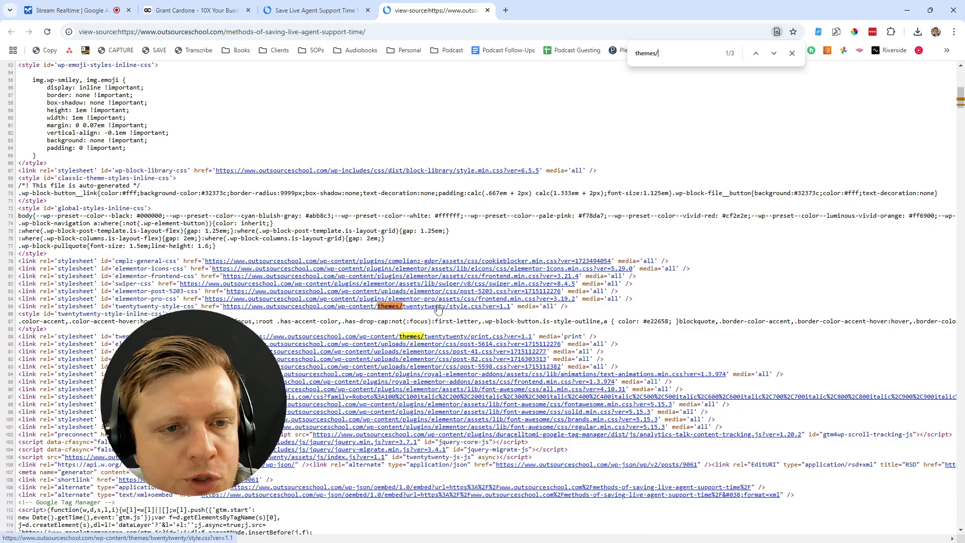
click(487, 11)
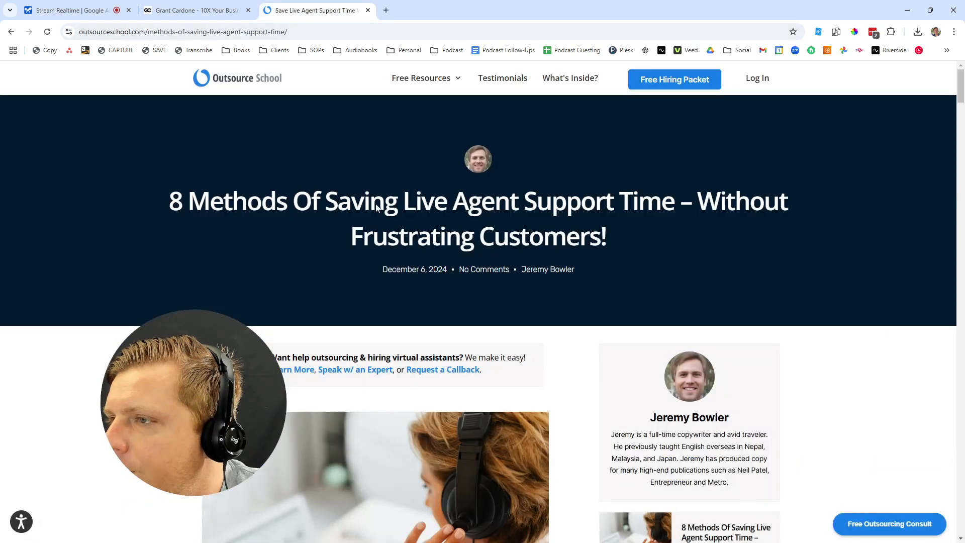
Return to the Grant Cardone site, open its About page and review the content down to The 10X Movement section
scroll(459, 330, down, 5)
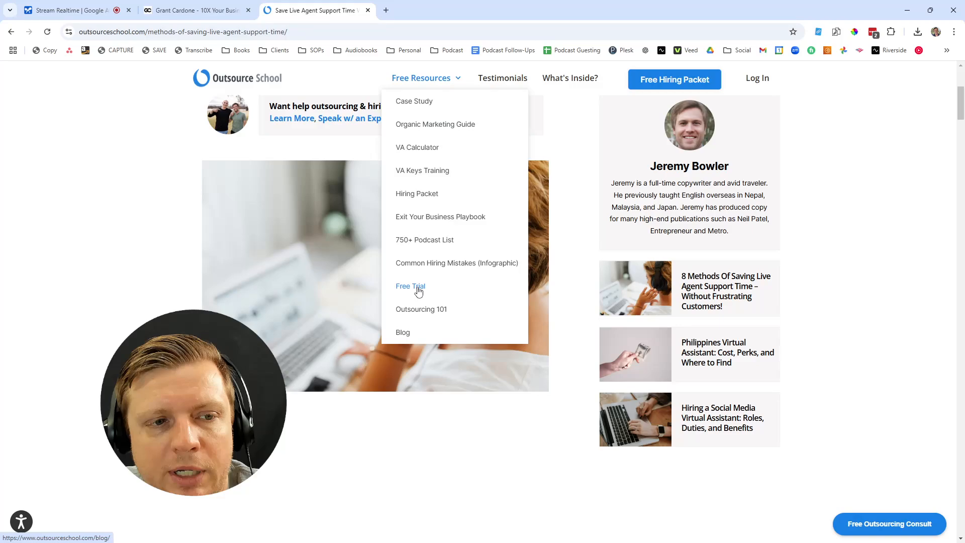
click(180, 11)
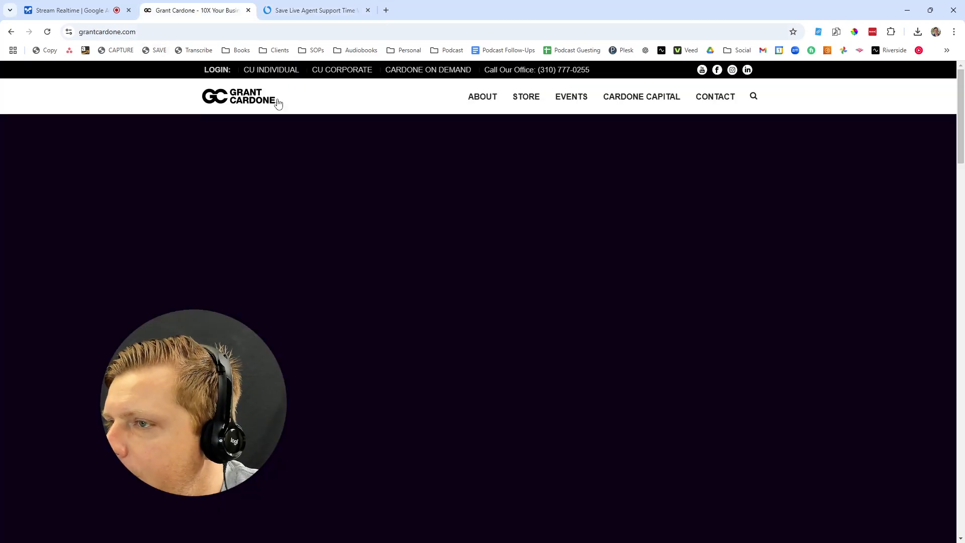
mouse_move(514, 115)
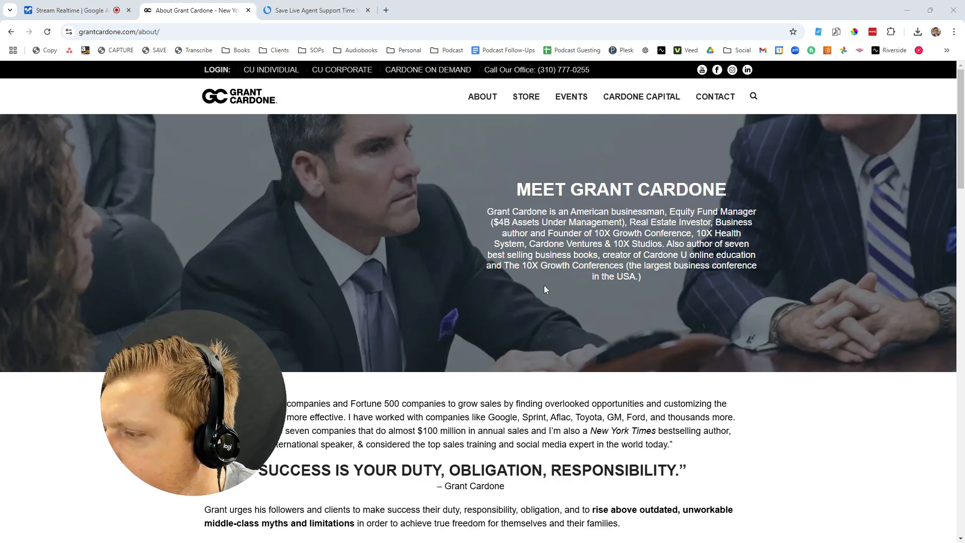
scroll(590, 281, down, 2)
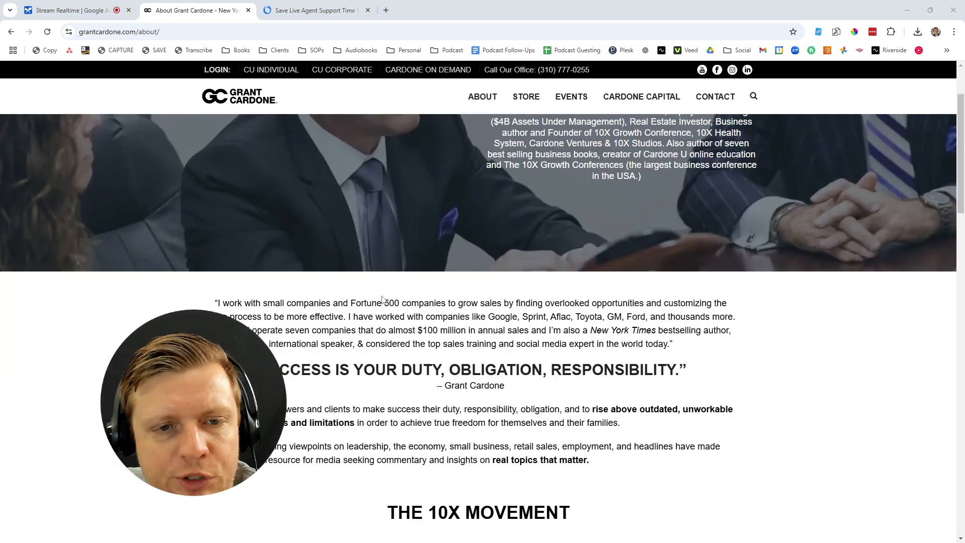
scroll(266, 294, down, 1)
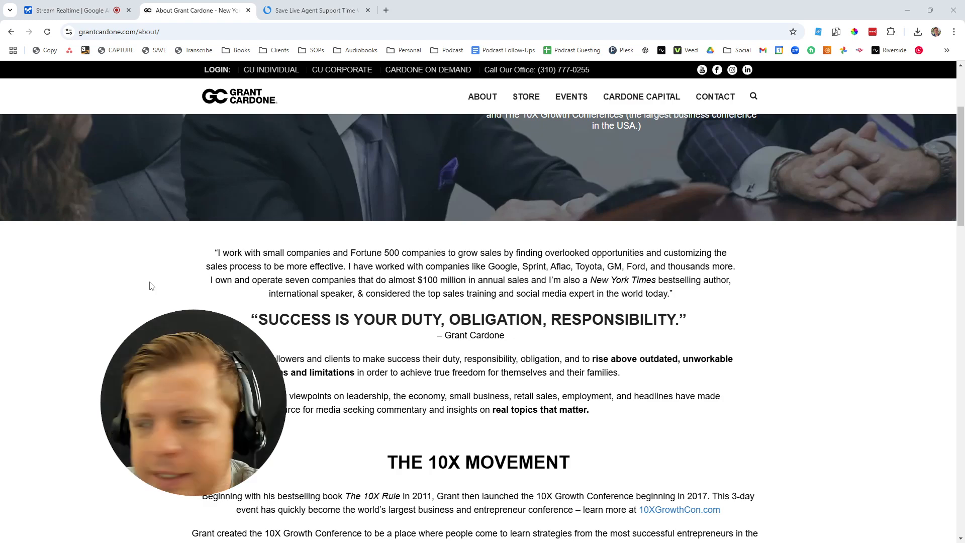
scroll(152, 286, down, 3)
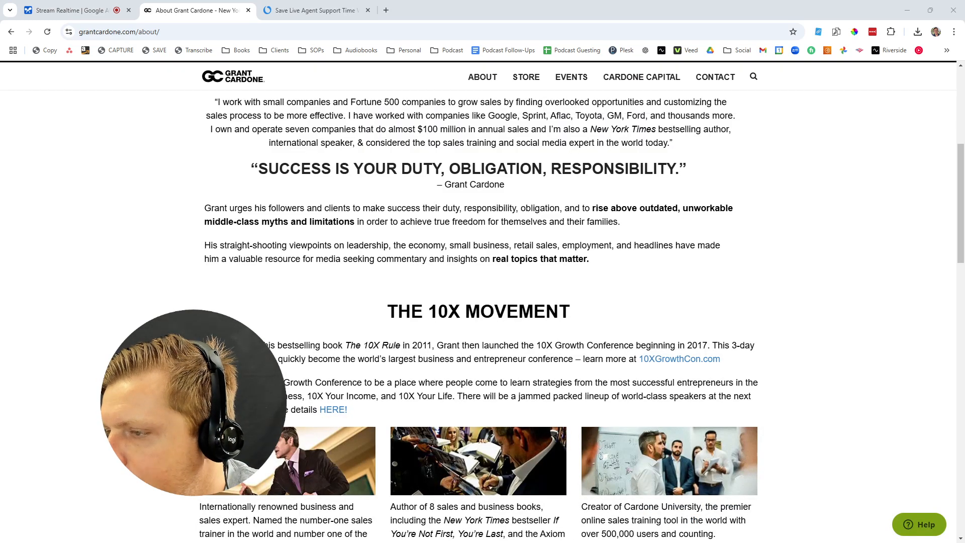
View the page source of the Grant Cardone About page and look through the code
right_click(150, 286)
click(221, 256)
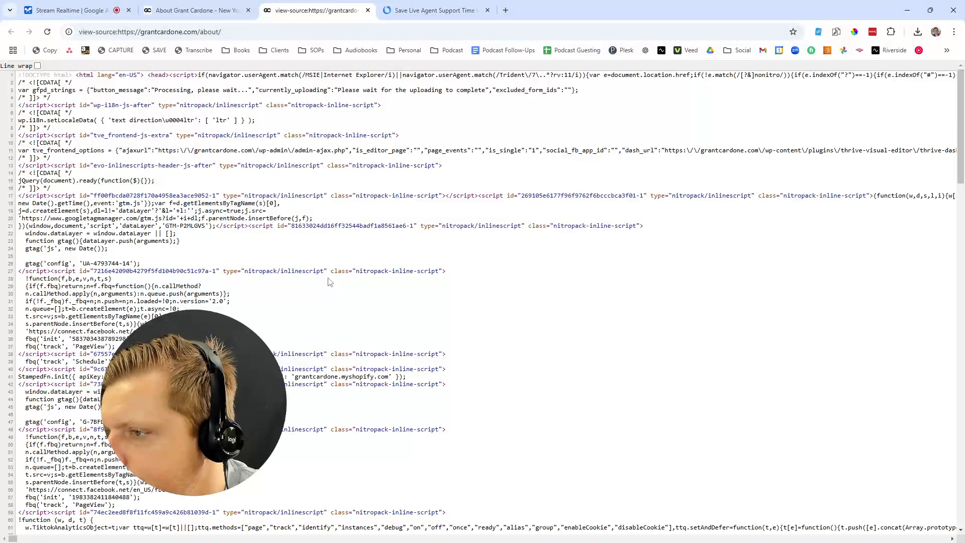
scroll(329, 281, down, 5)
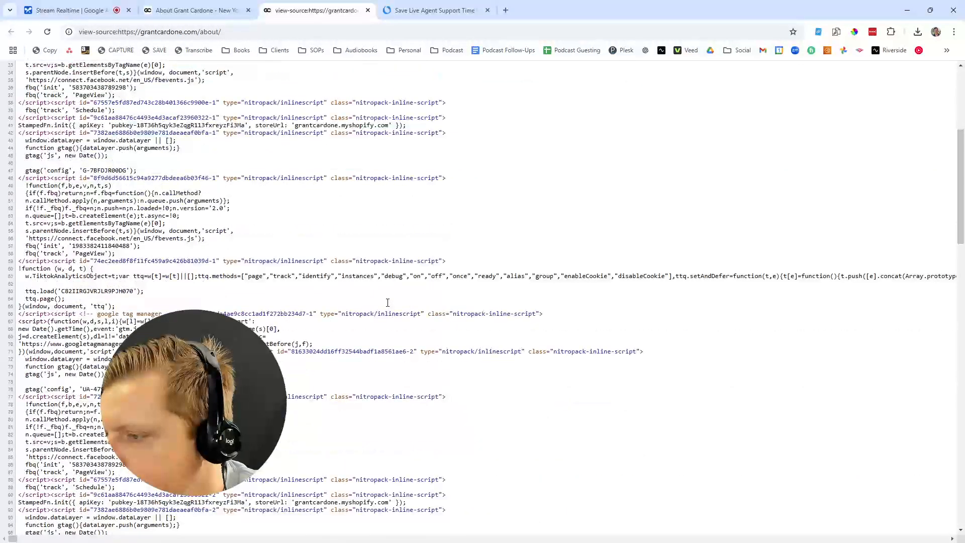
scroll(387, 303, down, 12)
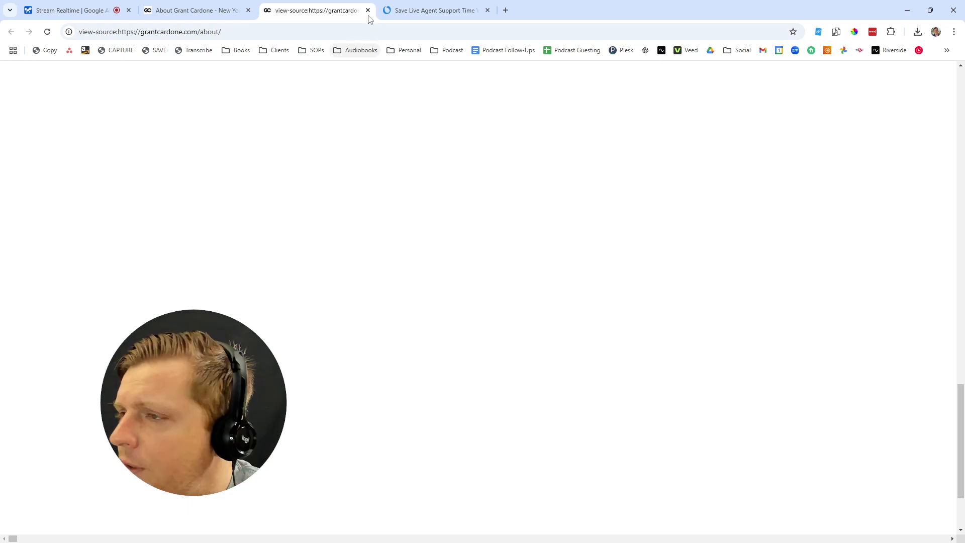
Close the page source, Outsource School and Grant Cardone tabs so that only Stream Realtime stays open
click(368, 11)
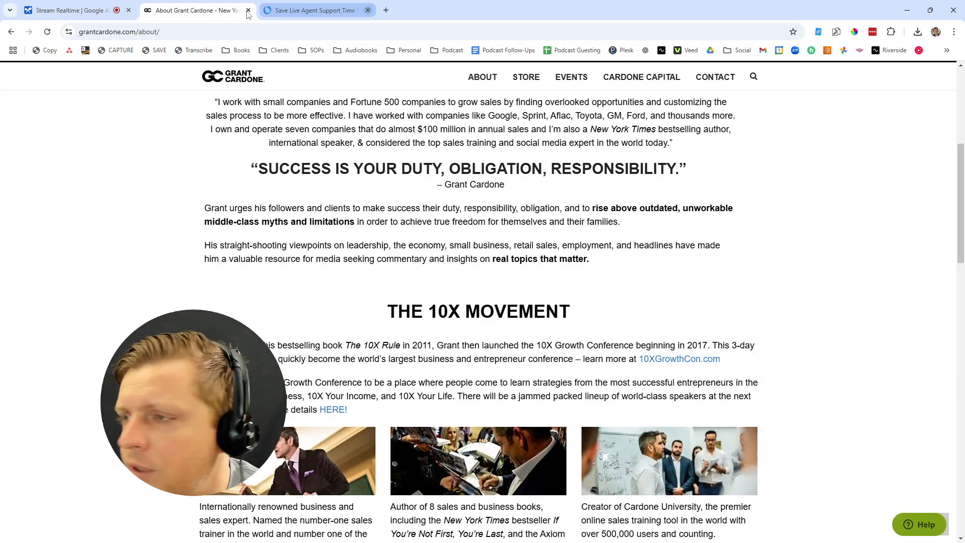
click(368, 10)
click(248, 10)
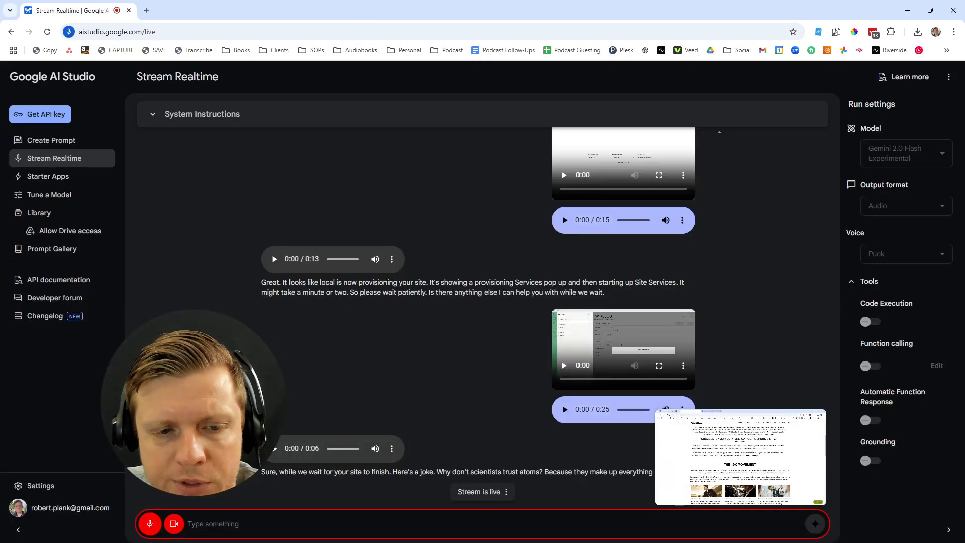
Check the options offered for the interrupted stream in Google AI Studio and dismiss them without clearing the chat
key(alt+Tab)
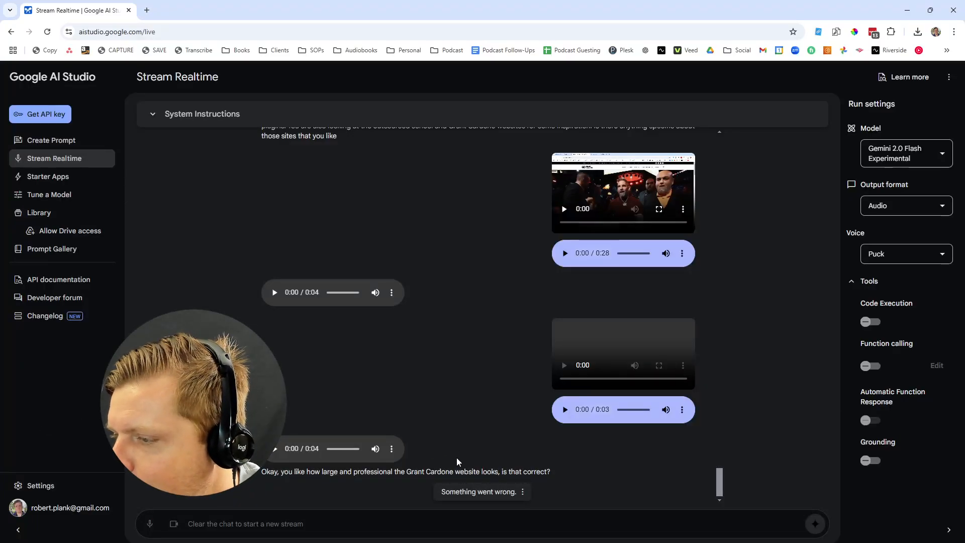
click(522, 495)
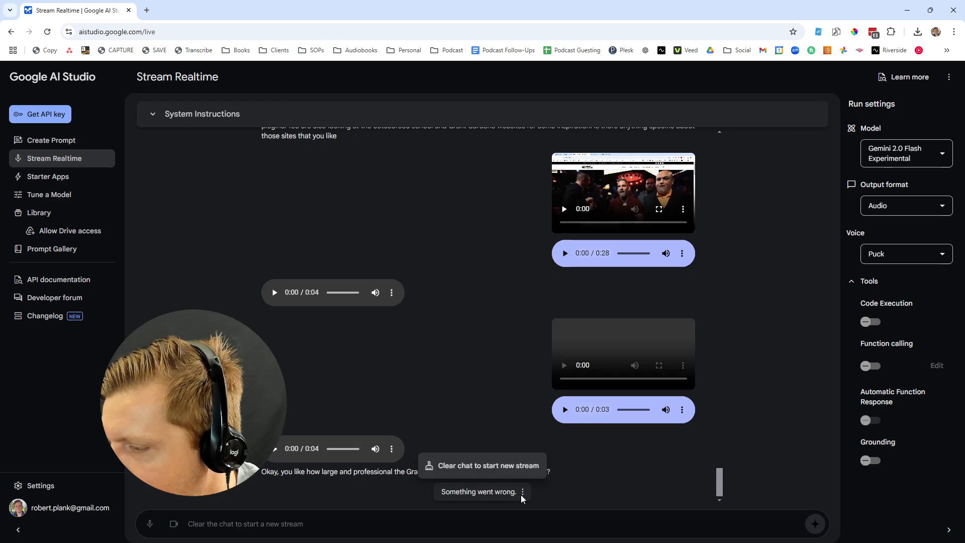
click(492, 431)
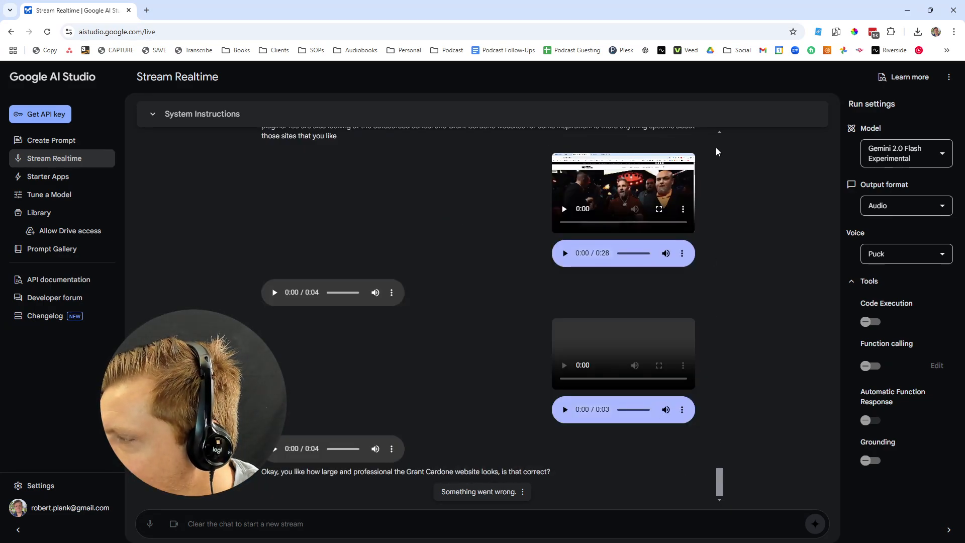
Skim back through the interrupted conversation in Stream Realtime and clear the chat
scroll(716, 146, up, 5)
drag(715, 499, 719, 352)
click(719, 351)
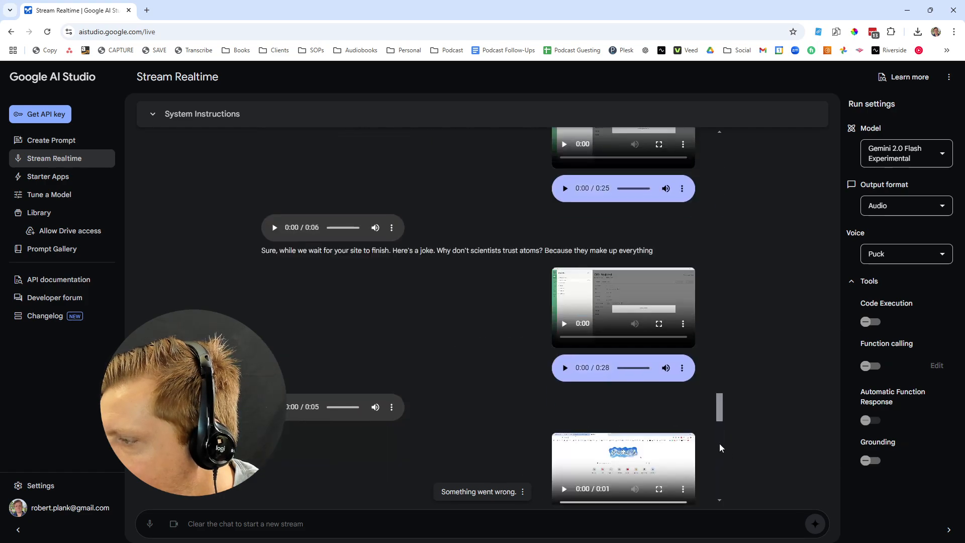
click(719, 442)
click(720, 497)
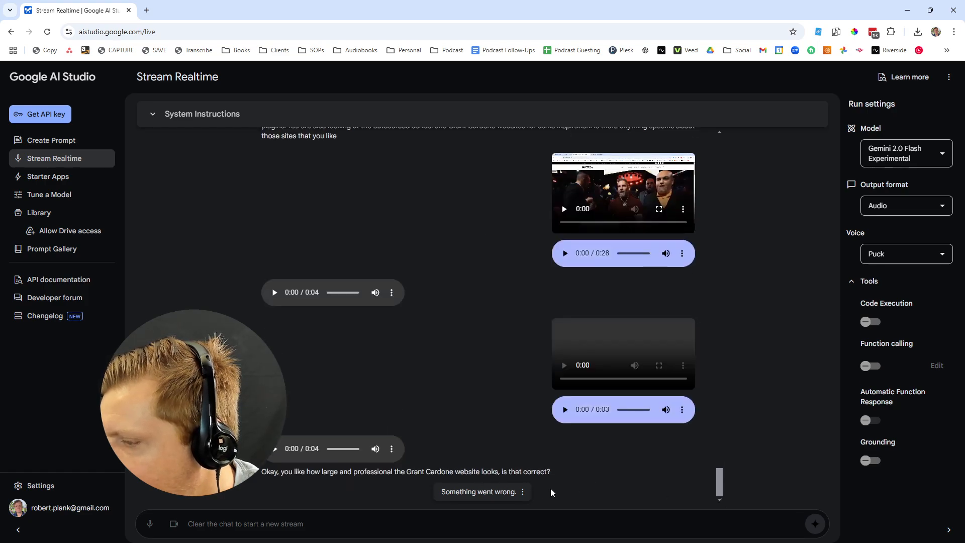
click(524, 492)
click(520, 469)
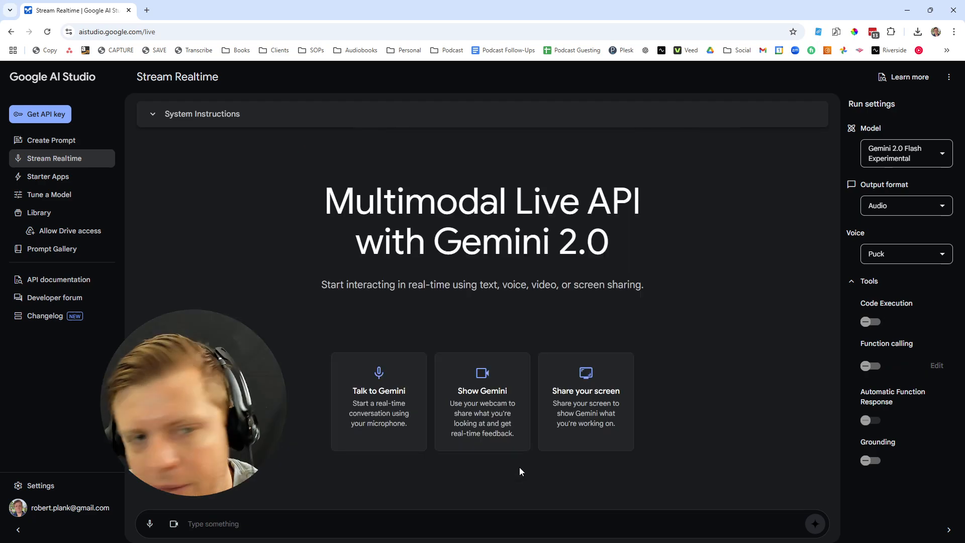
Start a new screen-sharing stream with Gemini that shares the entire Screen 2, and bring the Local window into view
click(603, 409)
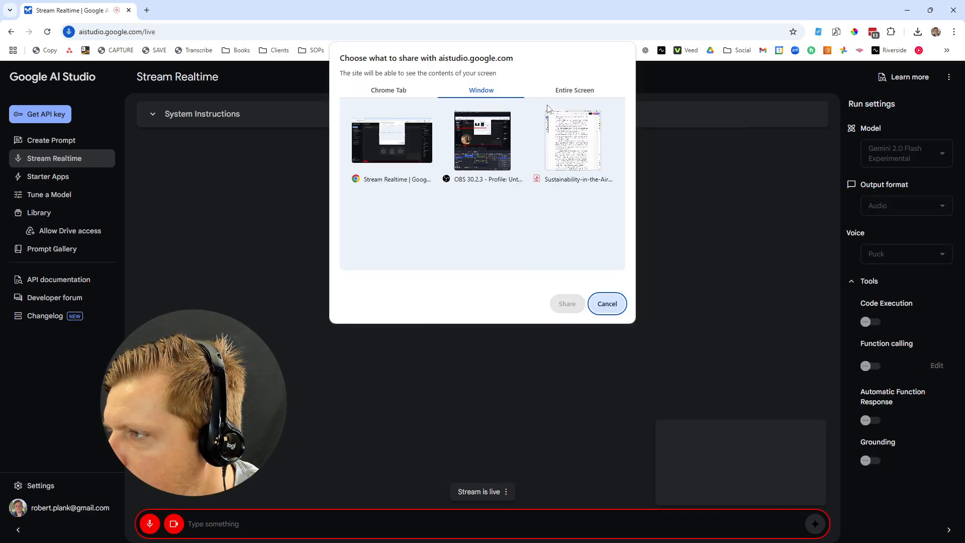
click(578, 91)
click(557, 153)
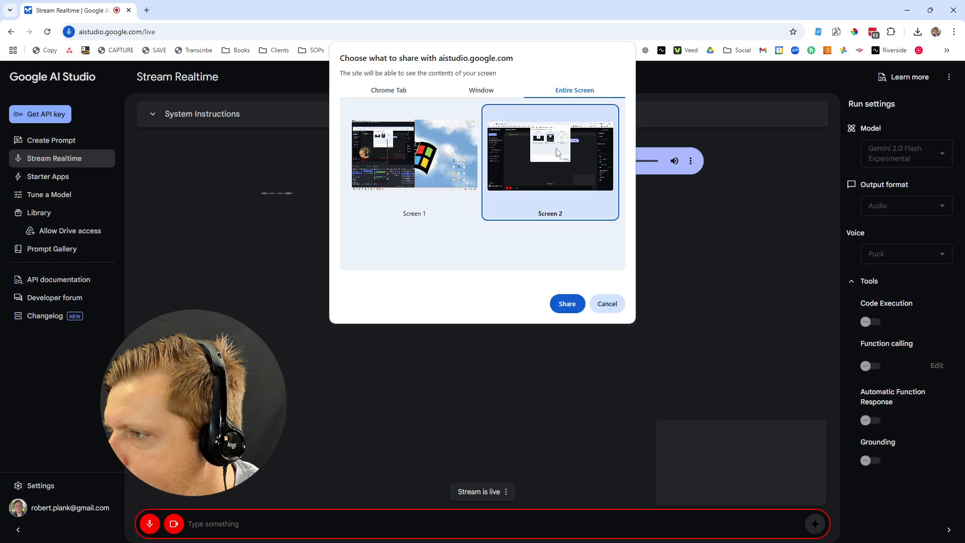
click(564, 304)
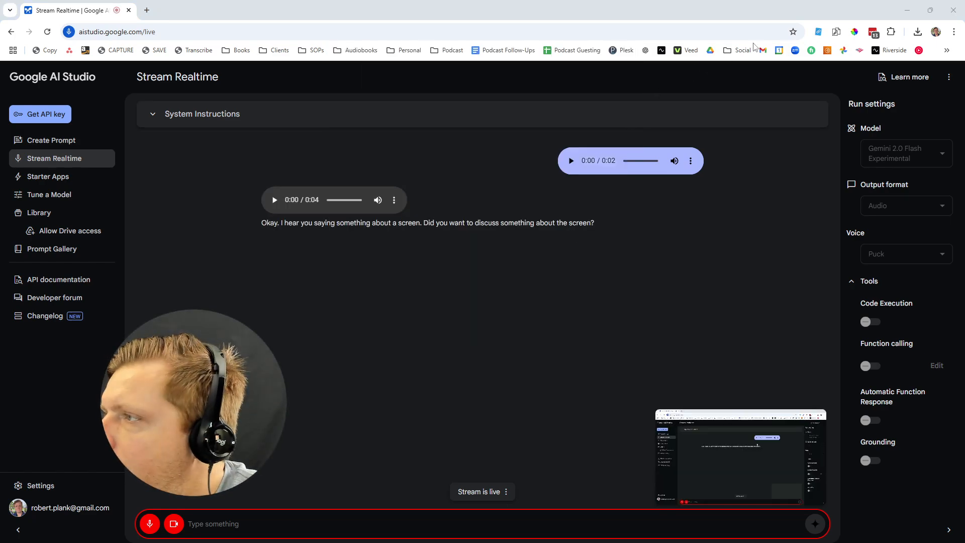
click(910, 10)
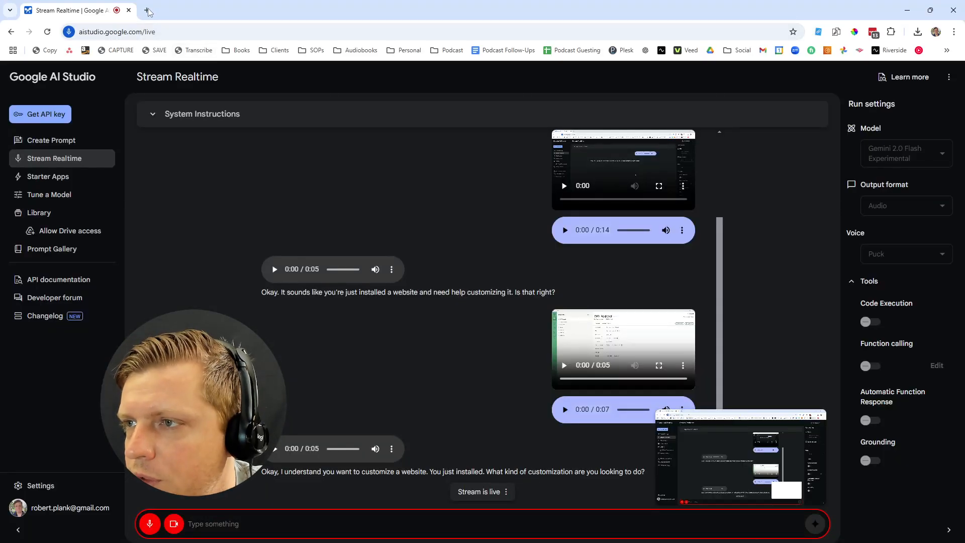
Open outsourceschool.com in a new browser tab
click(149, 11)
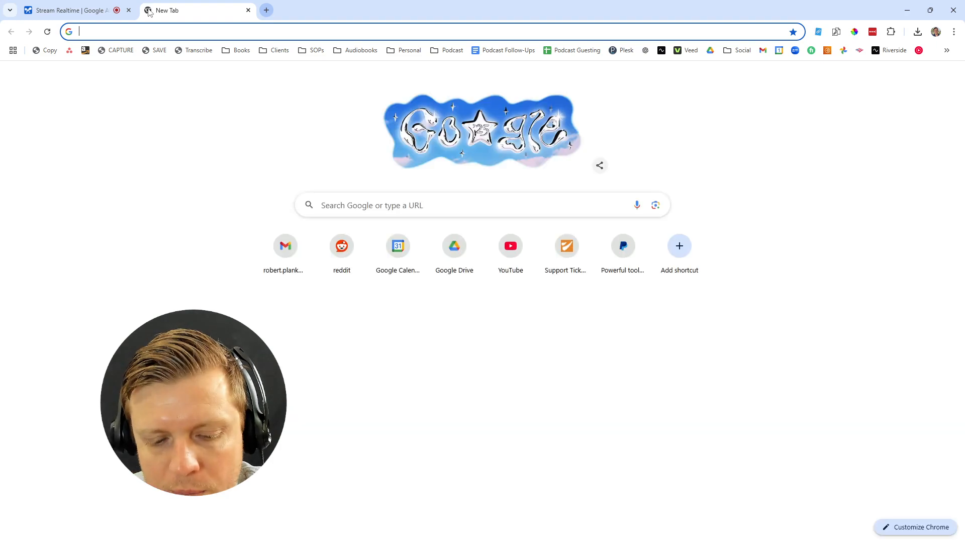
text(ou)
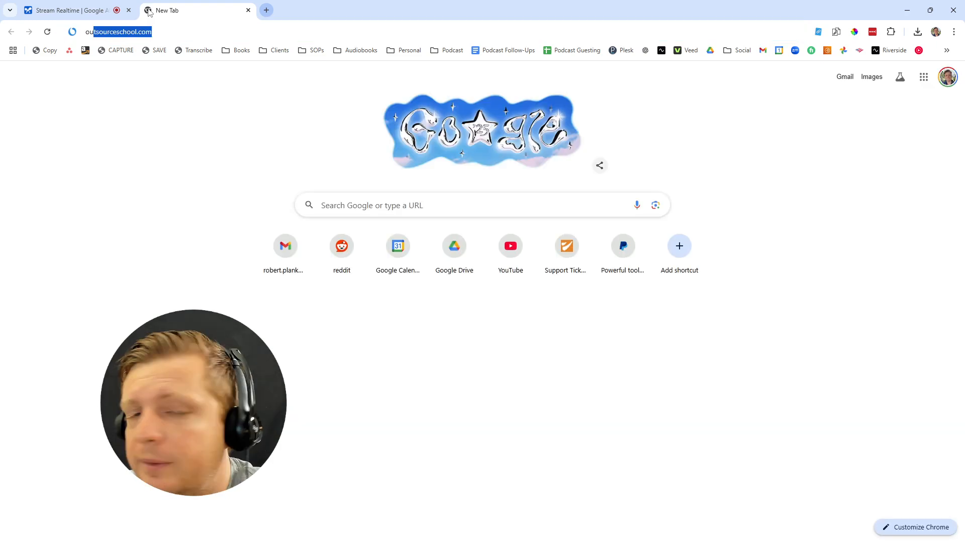
text(tsource)
key(Return)
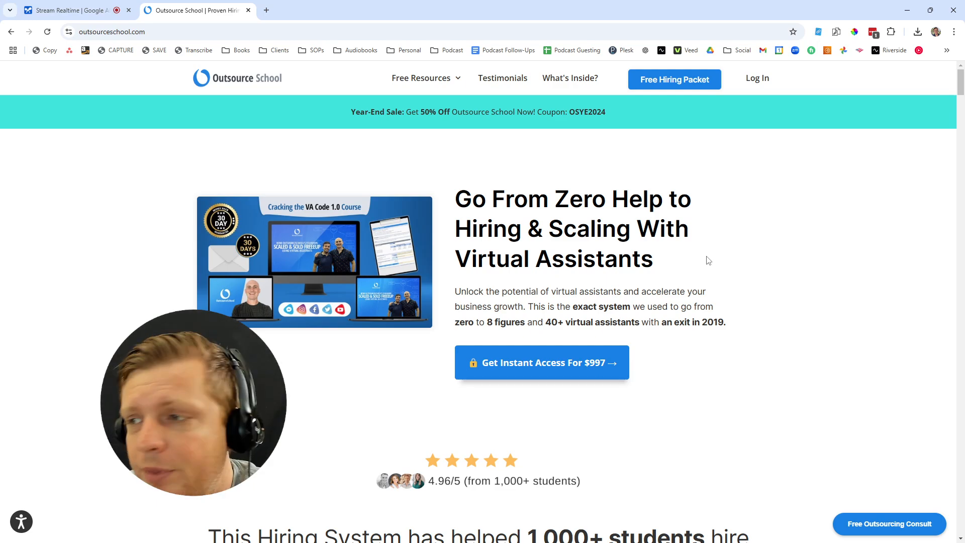
Look through the Outsource School home page down to its footer and open the site's blog
scroll(636, 301, down, 10)
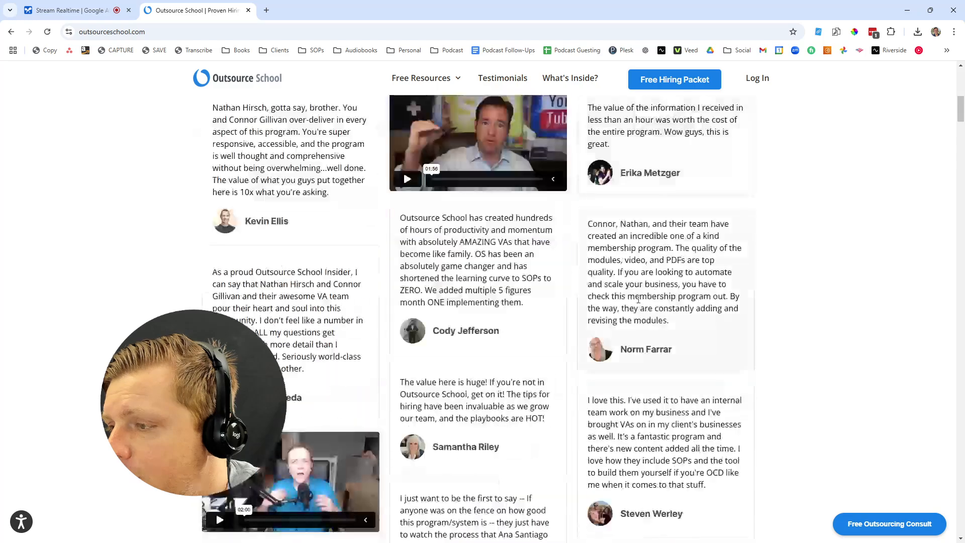
scroll(637, 298, up, 10)
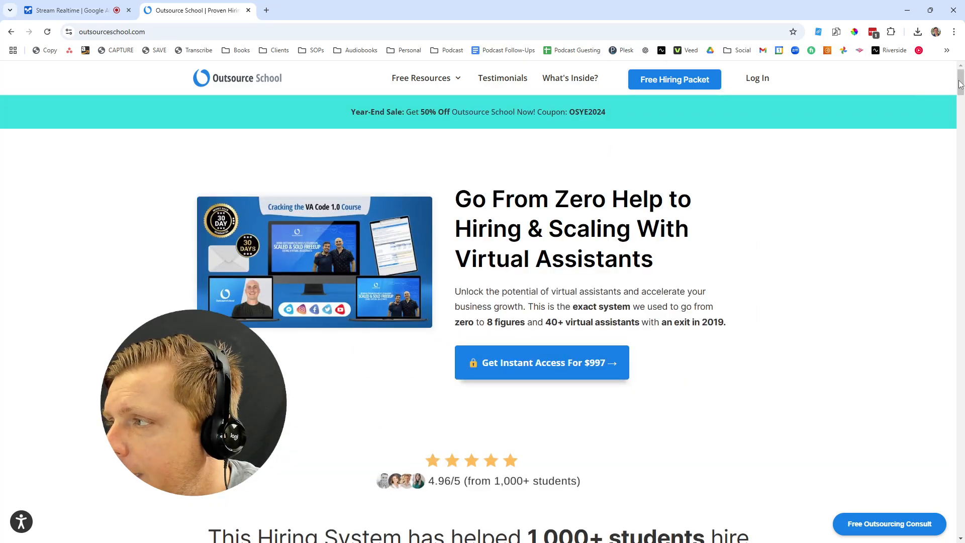
drag(961, 85, 960, 537)
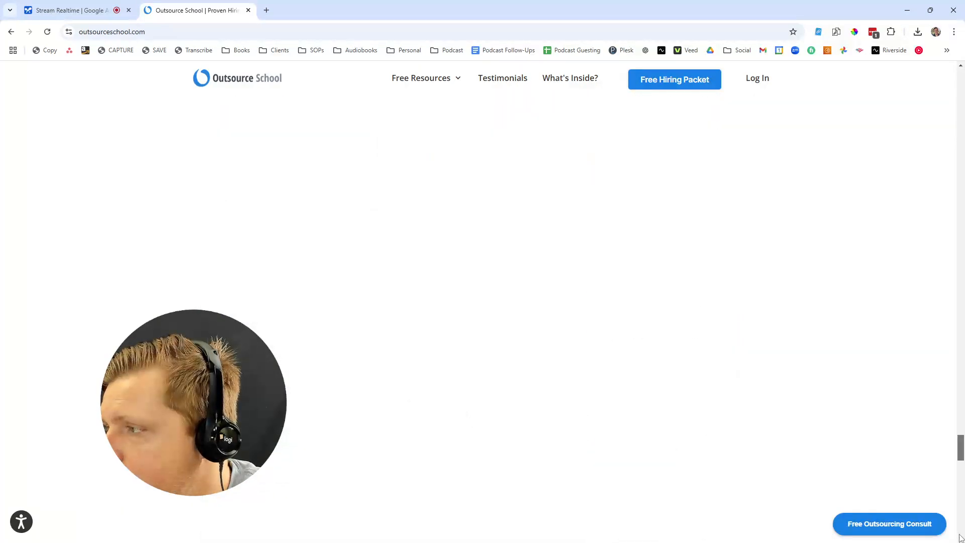
click(356, 331)
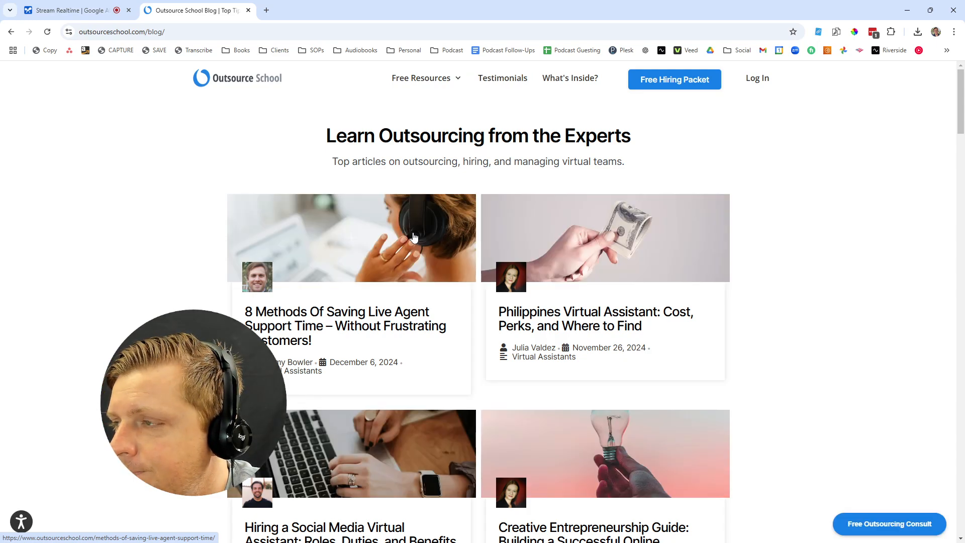
Switch to Local, try opening WP Admin for the DFY Podcast site, and return to its overview
click(906, 10)
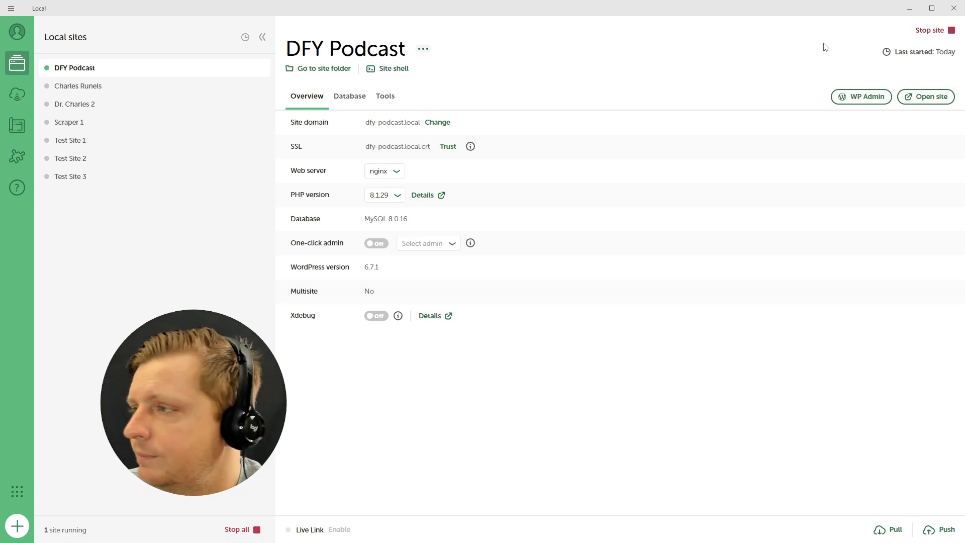
click(868, 95)
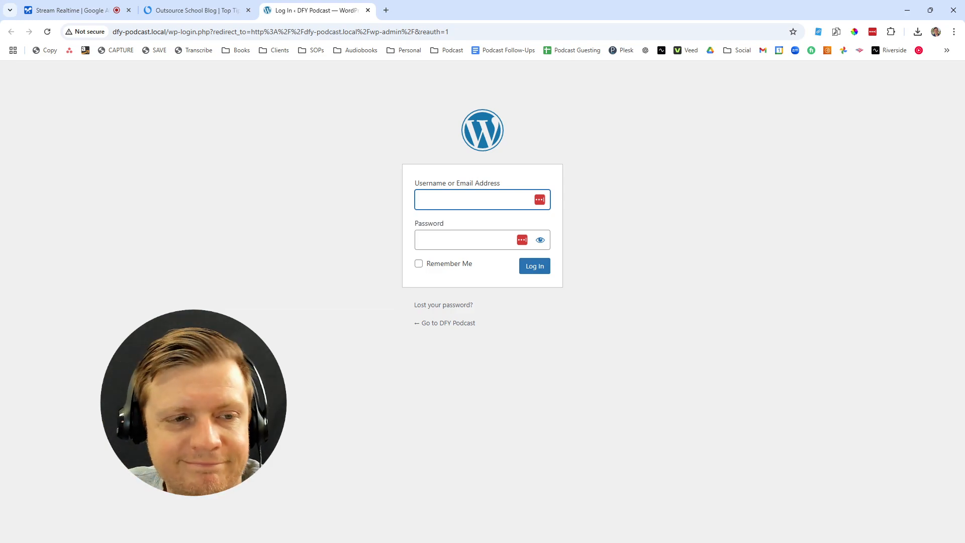
key(alt+Tab)
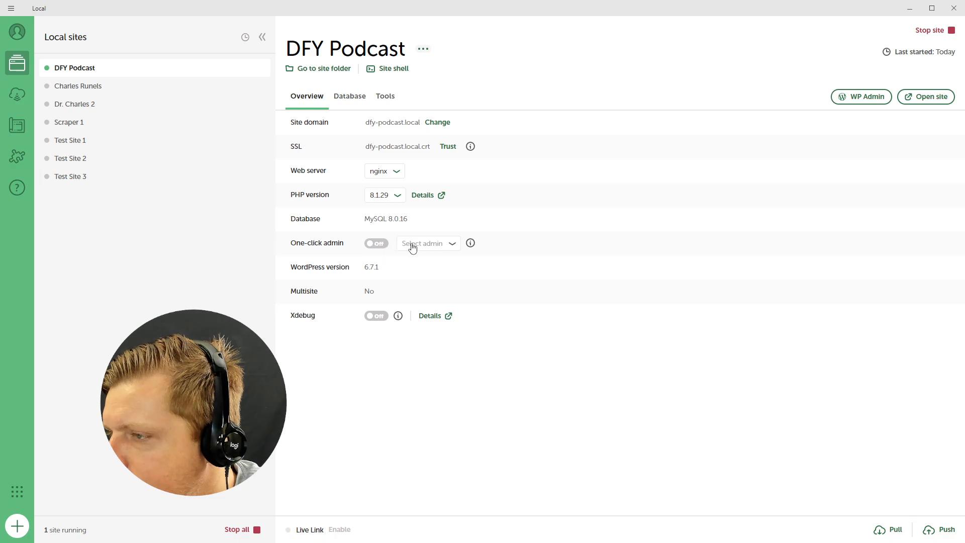
Turn on one-click admin for DFY Podcast with its existing admin account, open WP Admin and close the leftover login tab
click(387, 244)
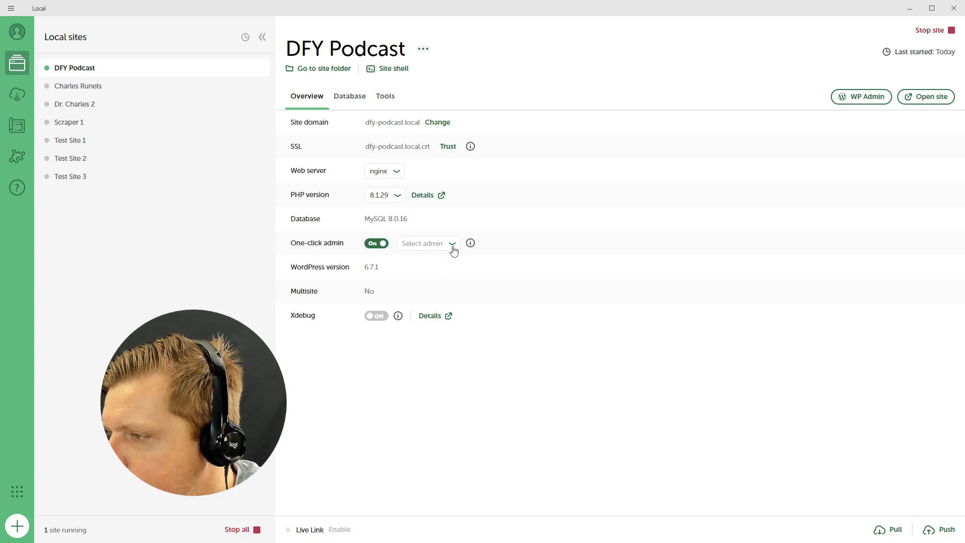
click(451, 245)
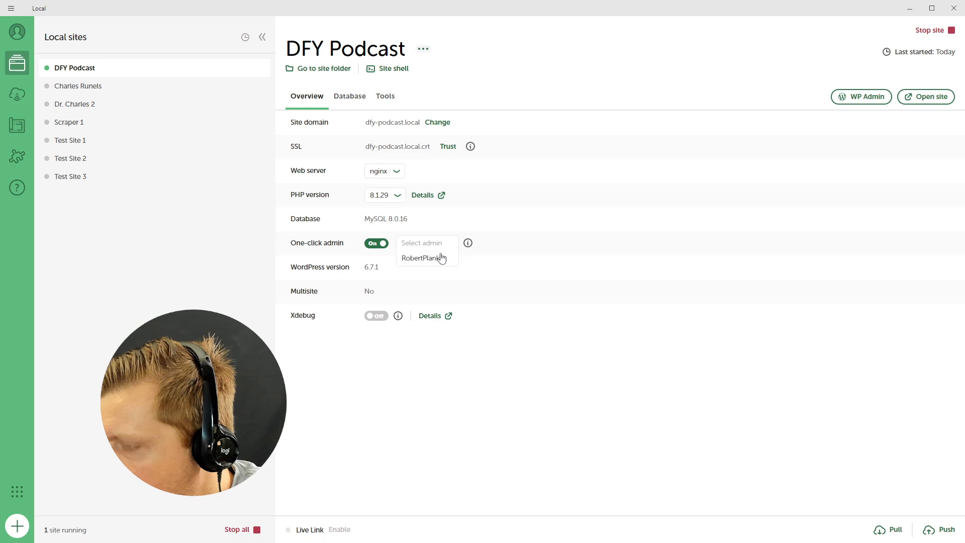
click(431, 261)
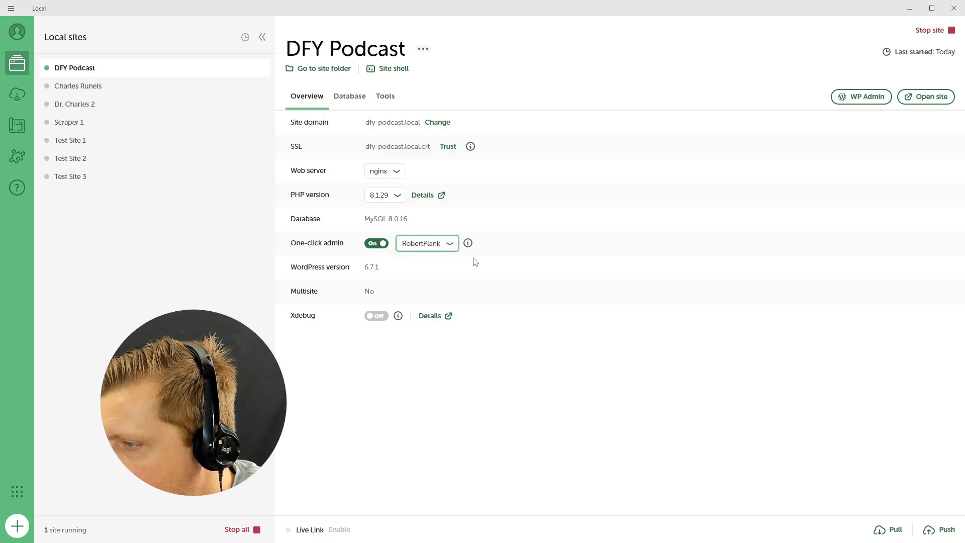
click(851, 100)
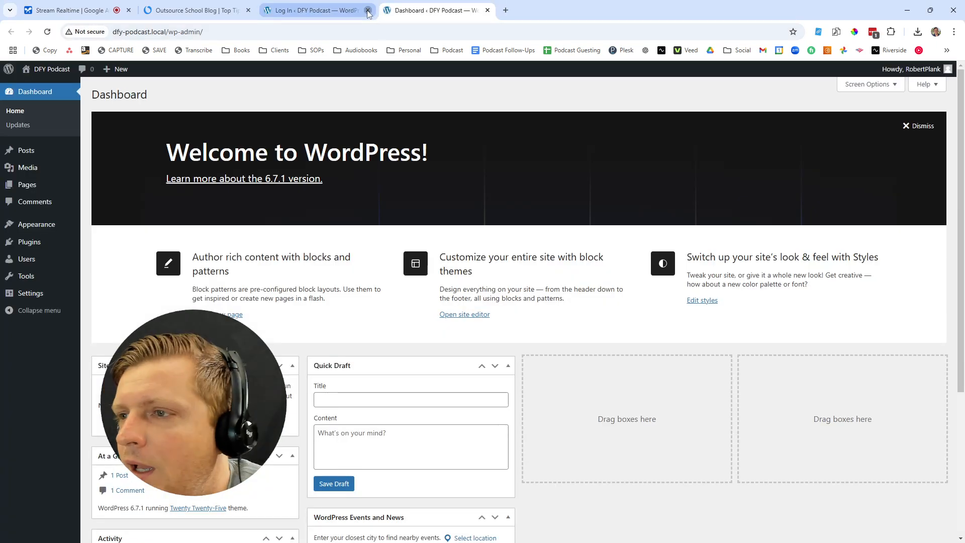
click(368, 10)
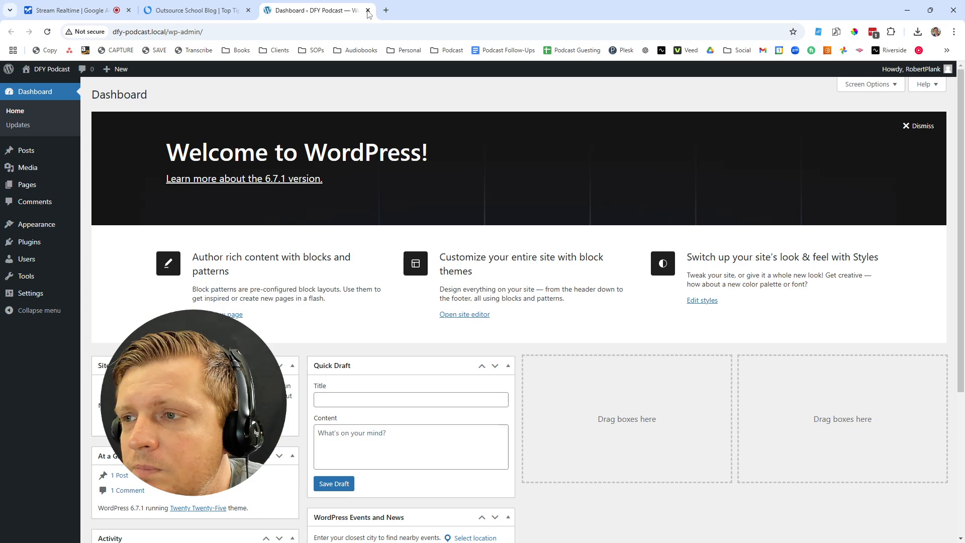
View the DFY Podcast front page, open its Hello world! post and return to the blog page
click(43, 87)
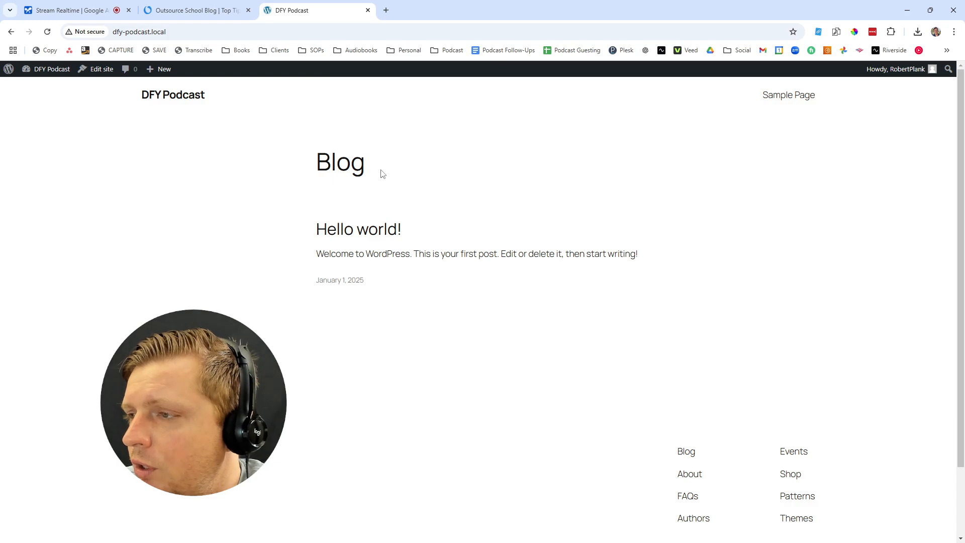
scroll(452, 198, down, 2)
scroll(452, 199, up, 2)
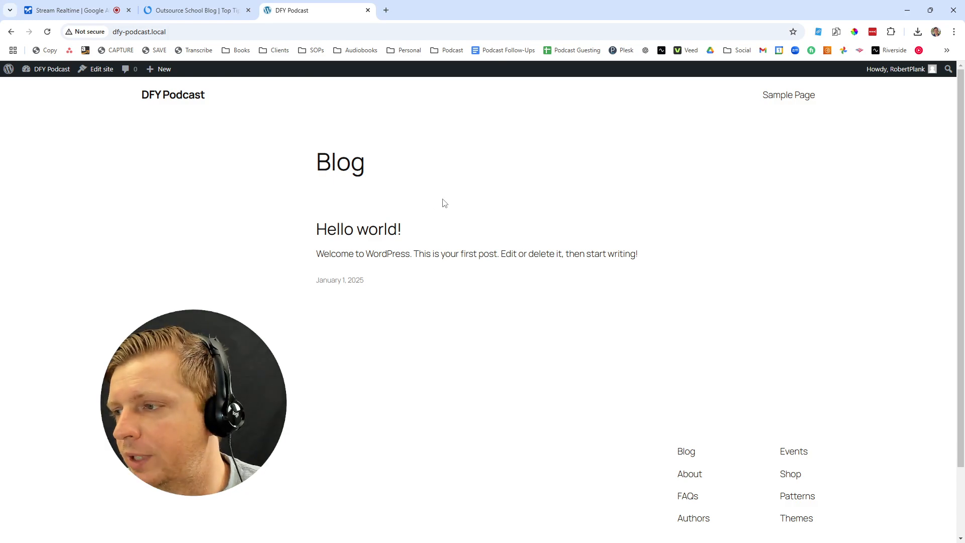
scroll(501, 409, down, 2)
scroll(500, 406, up, 2)
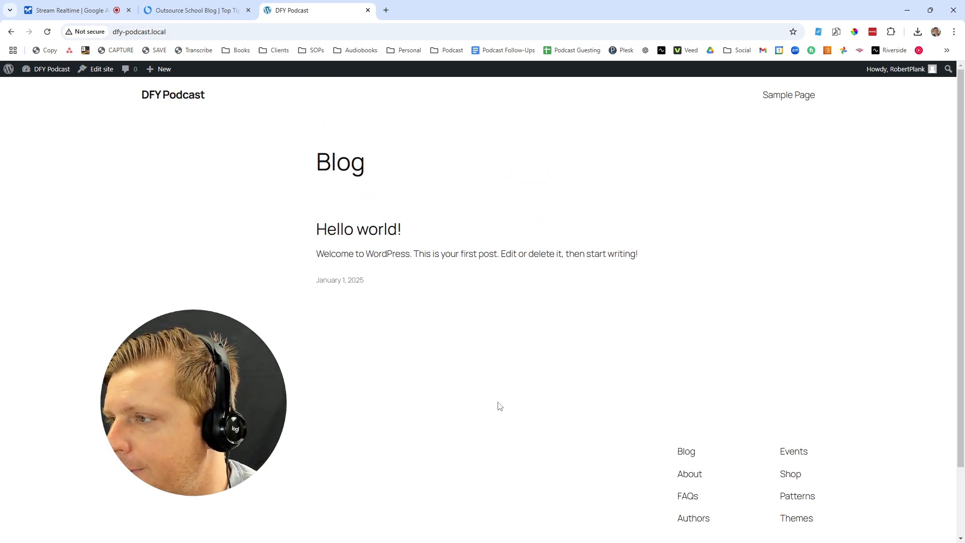
click(350, 234)
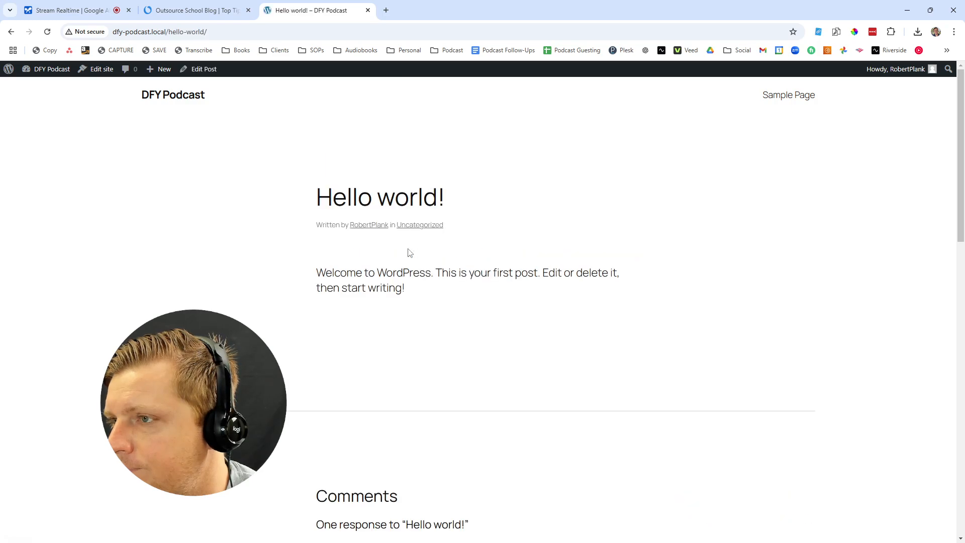
key(alt+Left)
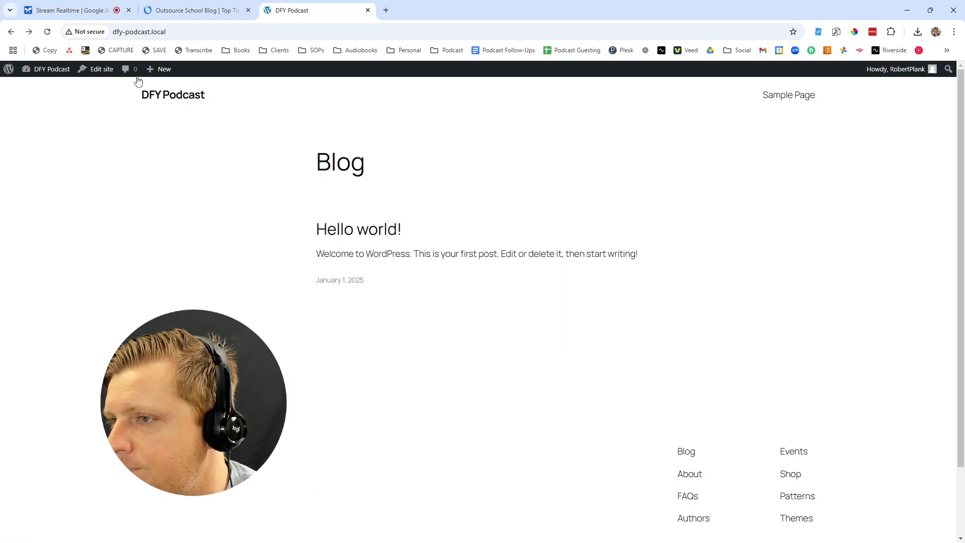
Open the site editor, dismiss its welcome guide, look at the templates and design overview, and return to the dashboard
click(95, 79)
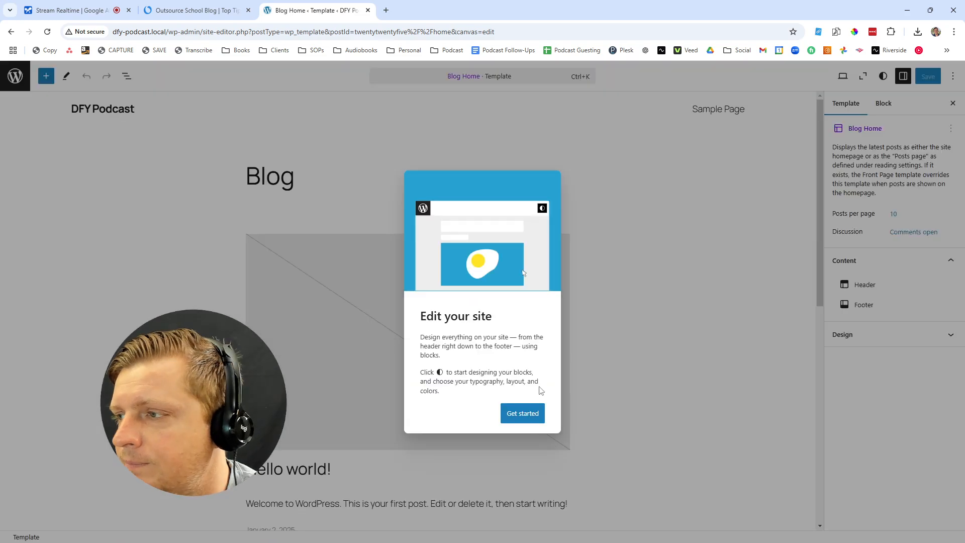
click(535, 415)
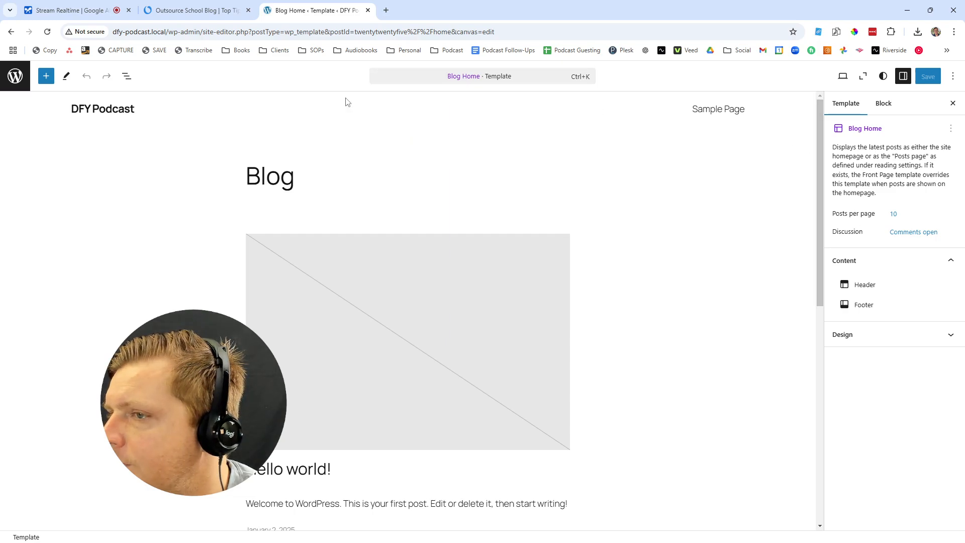
click(20, 77)
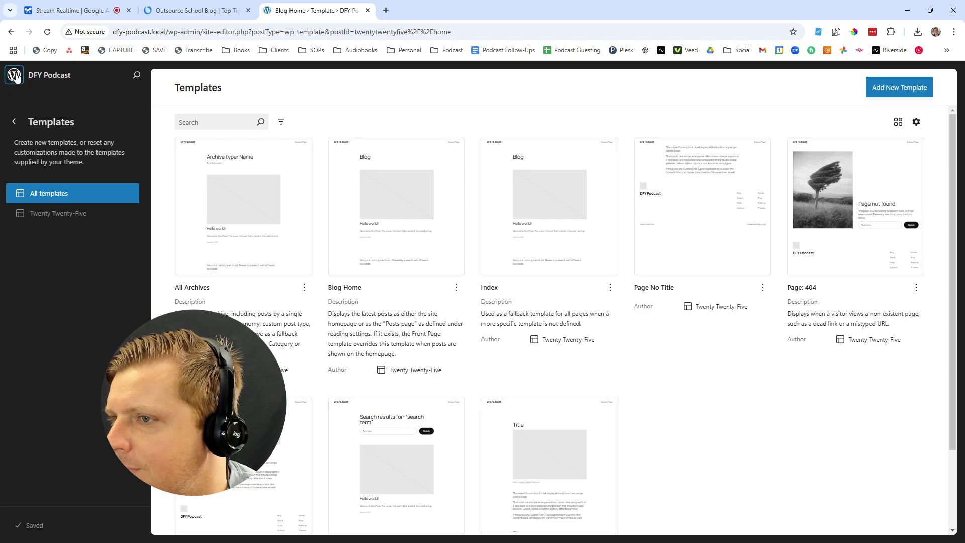
click(14, 121)
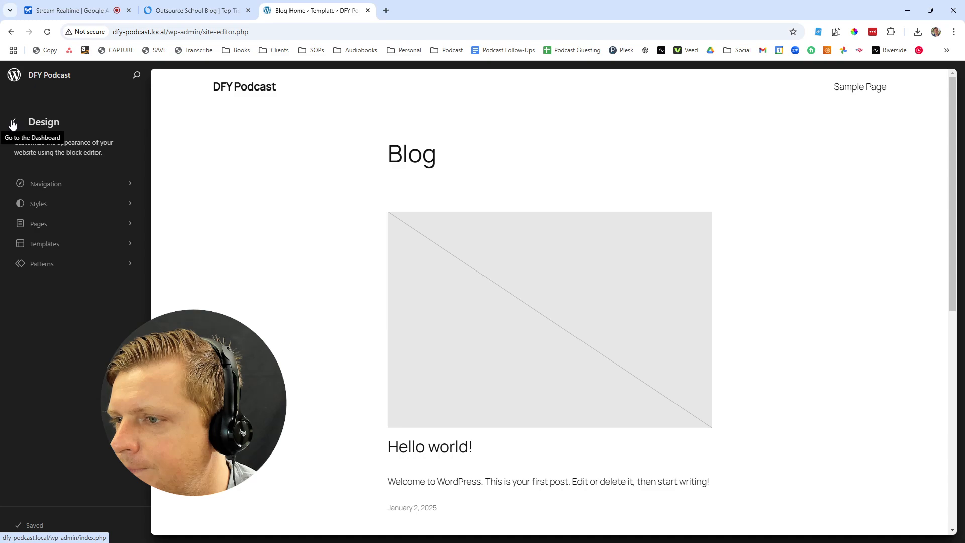
click(15, 123)
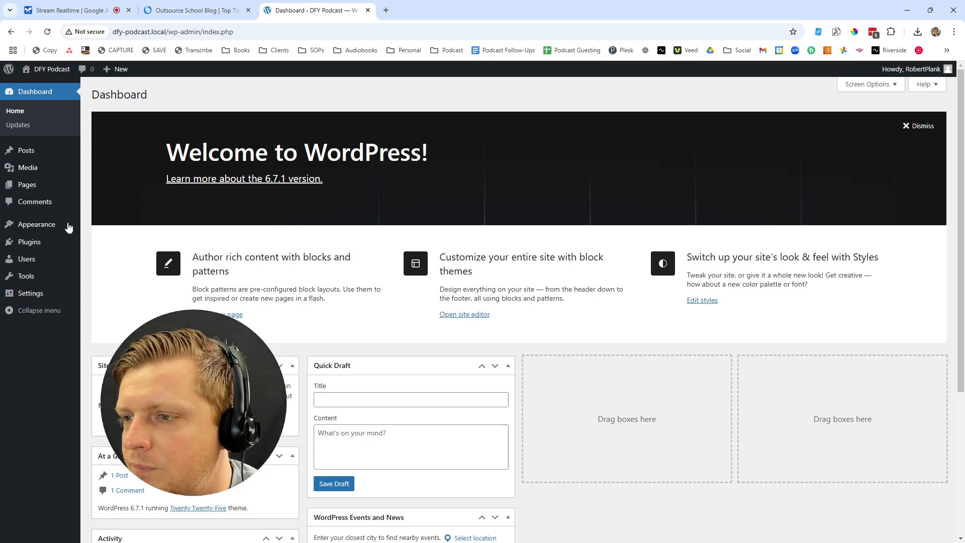
Open the installed themes of DFY Podcast and go to the catalog for adding a new theme
mouse_move(69, 224)
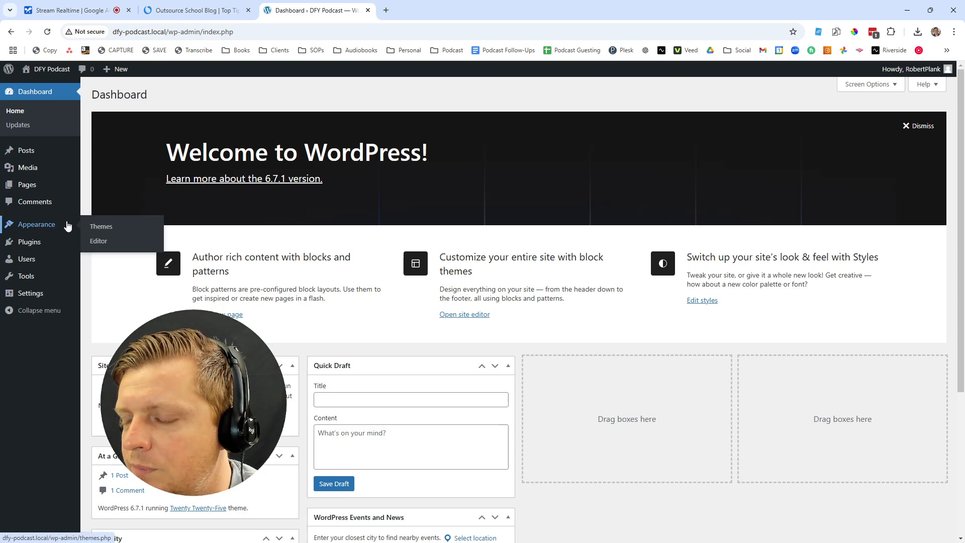
click(98, 227)
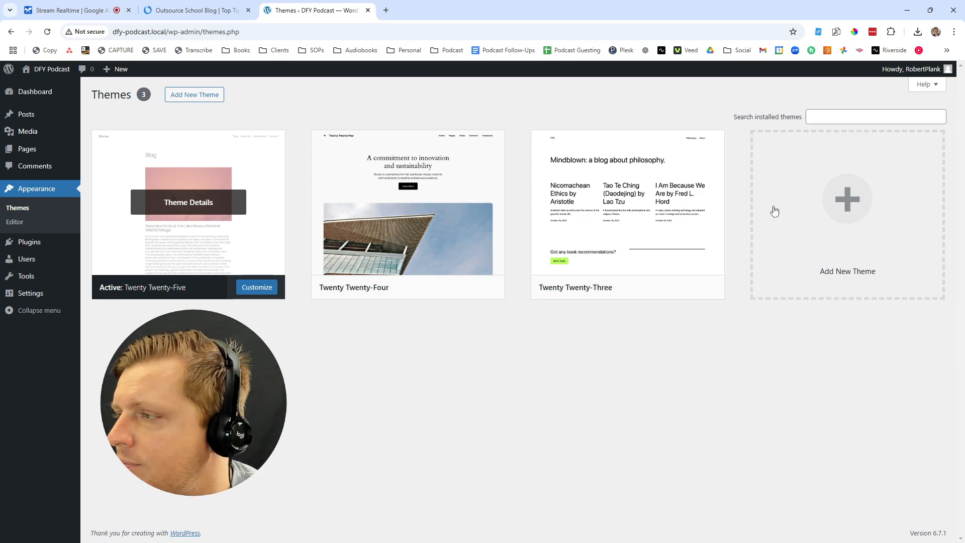
click(833, 211)
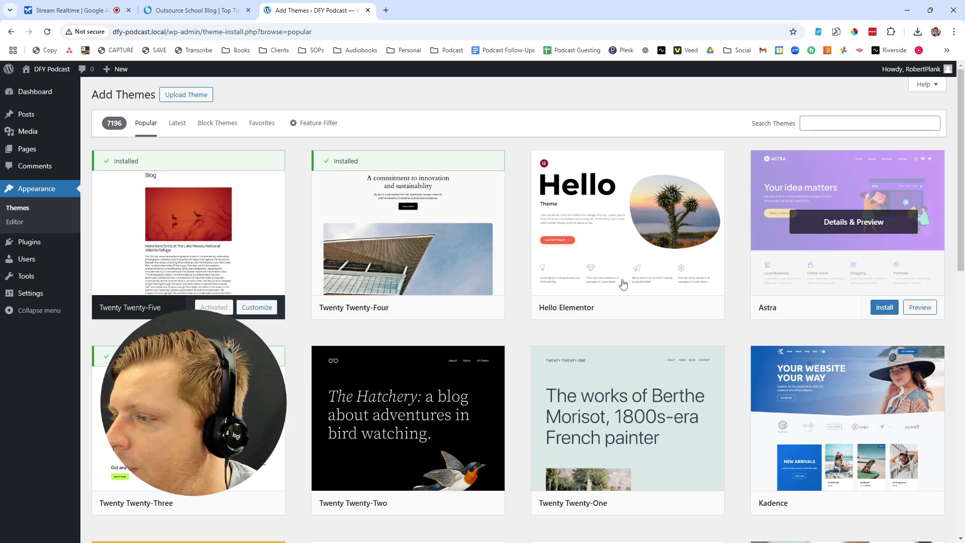
Browse the popular themes in the catalog, then install and activate the Twenty Twenty theme
scroll(537, 358, down, 9)
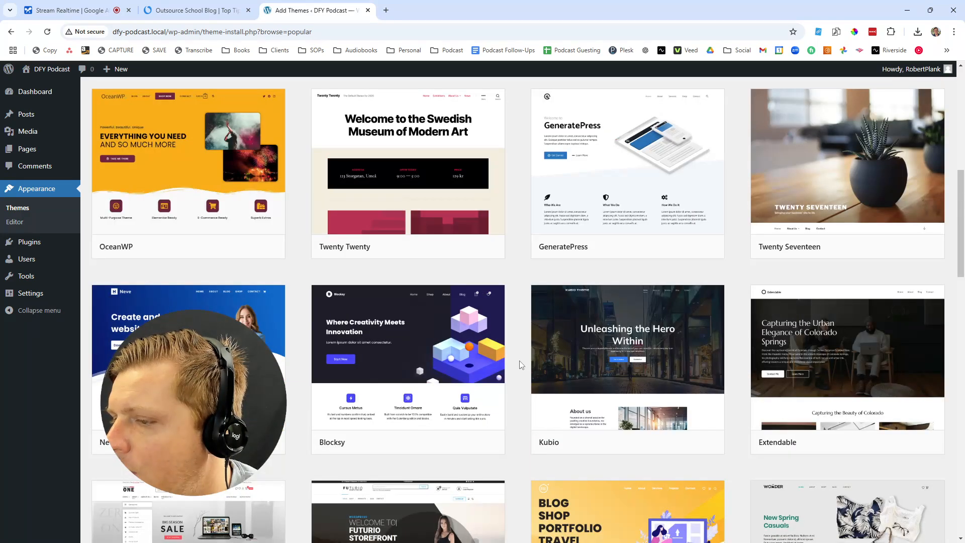
scroll(521, 365, up, 2)
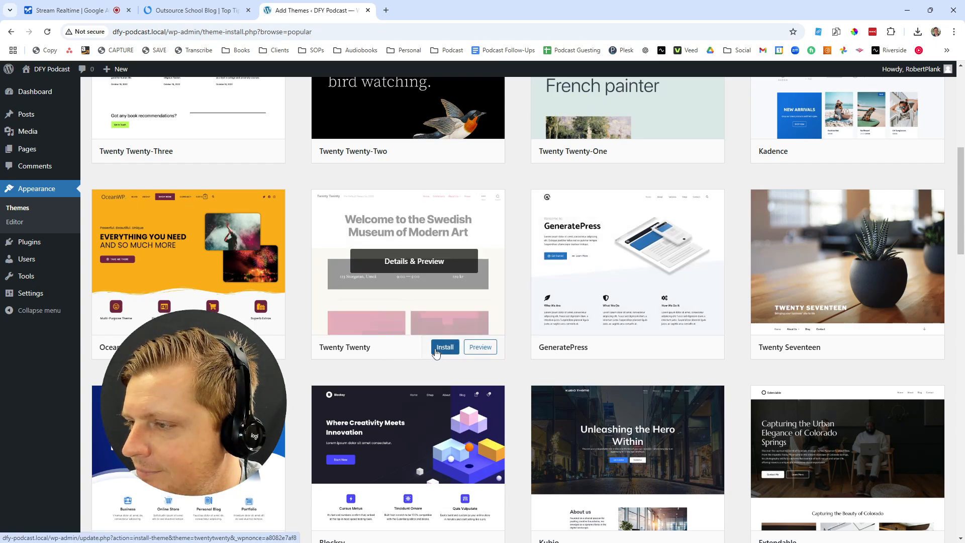
click(444, 347)
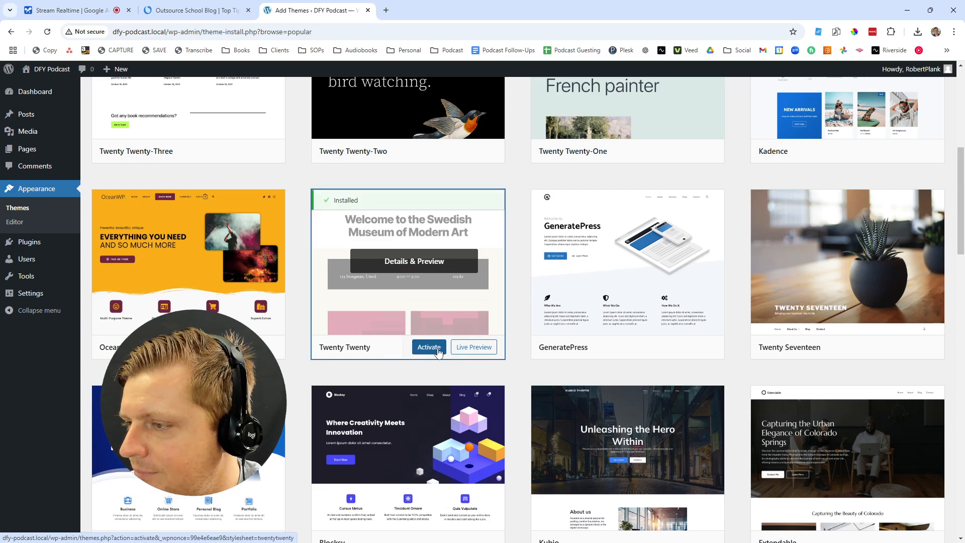
click(429, 348)
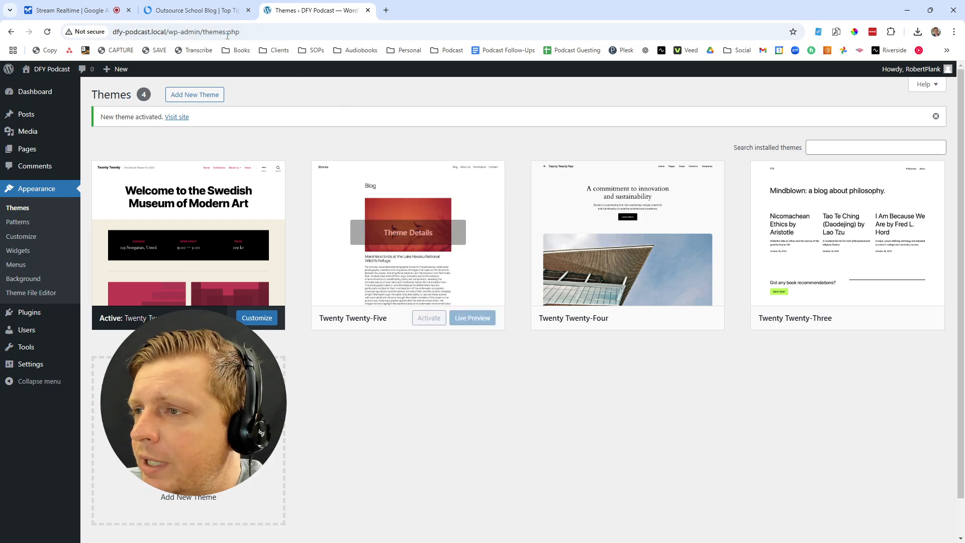
View the Outsource School blog layout without its subscription pop-up, and return to the DFY Podcast themes
click(212, 11)
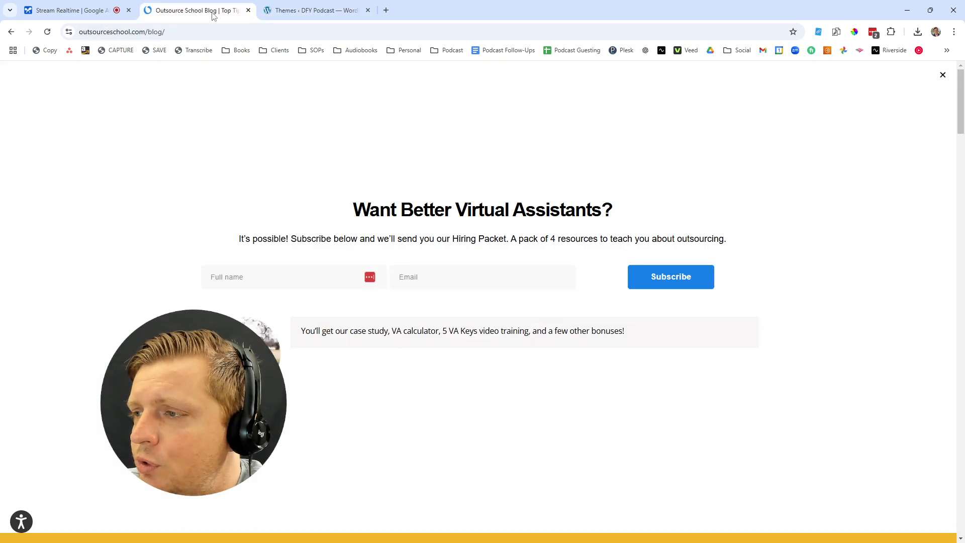
click(943, 75)
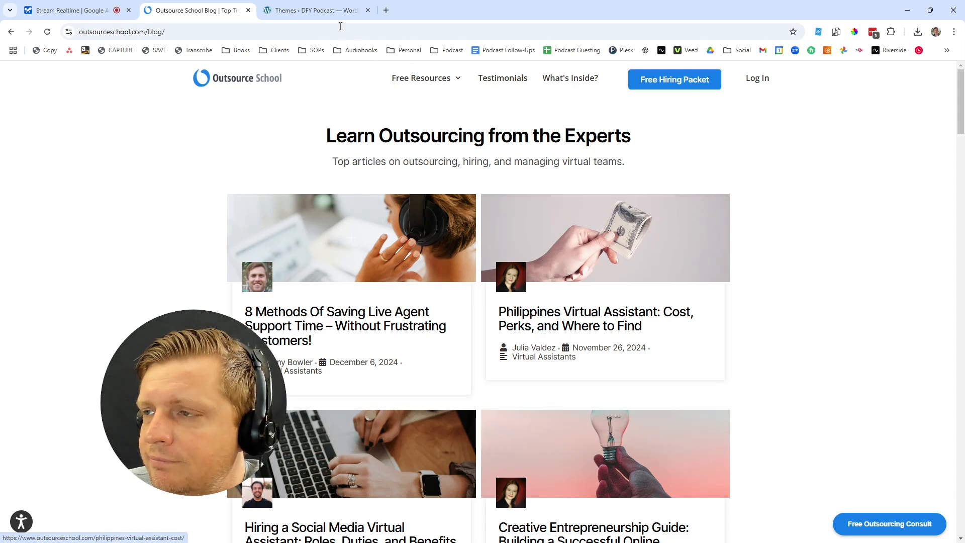
click(327, 12)
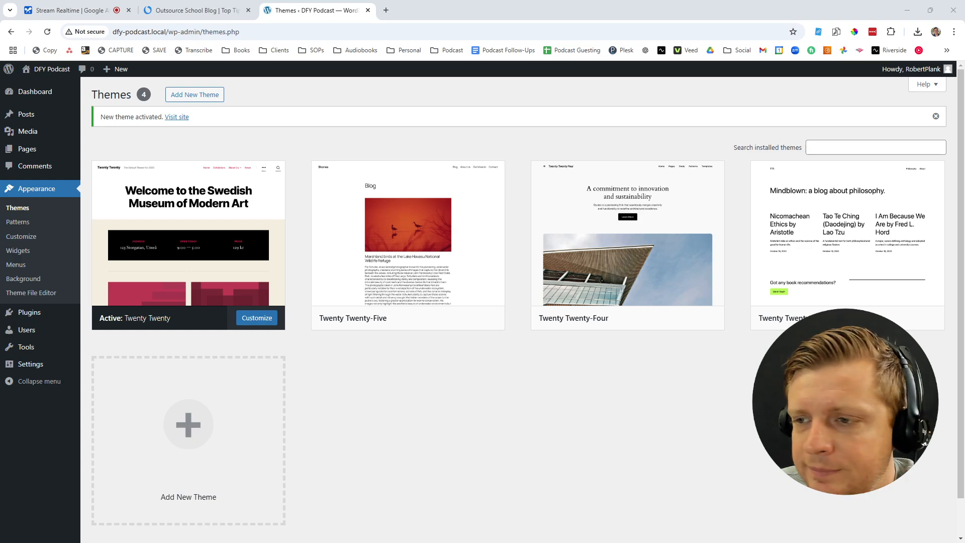
Search the plugin catalog for elementor, then install and activate Elementor Website Builder
click(50, 314)
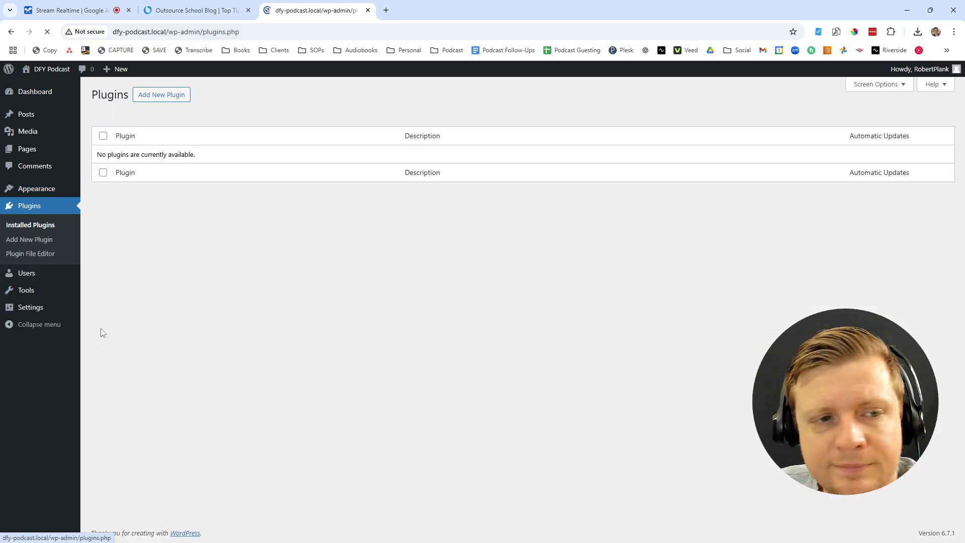
click(43, 244)
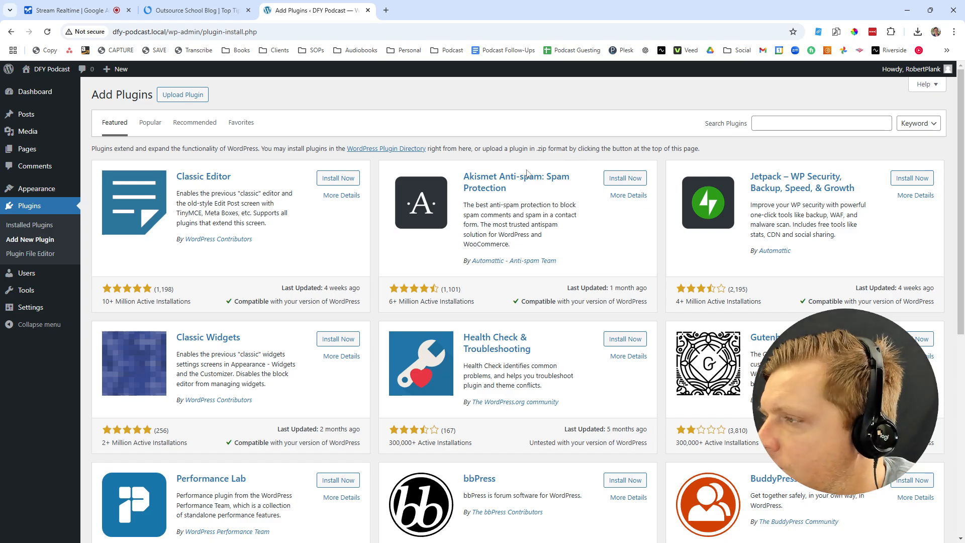
click(778, 124)
text(elementor)
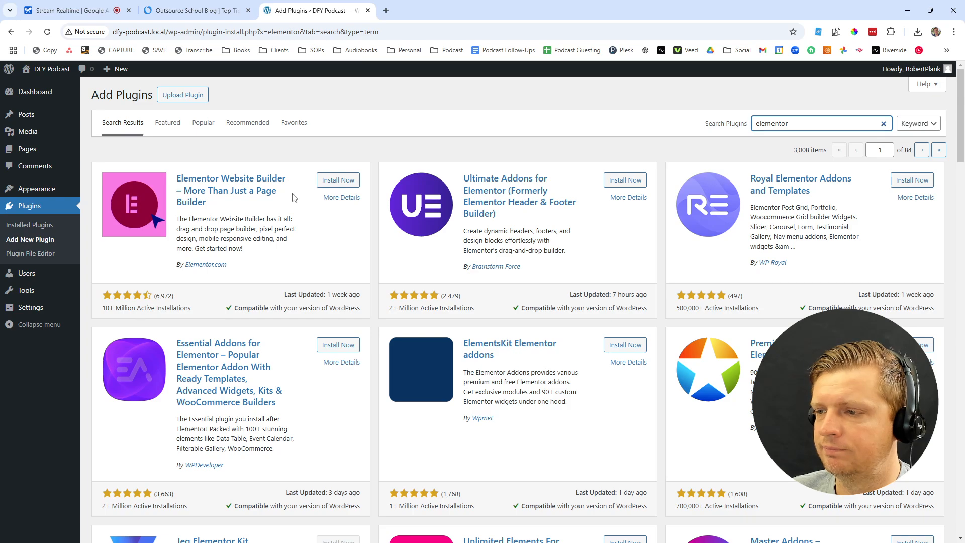
click(332, 182)
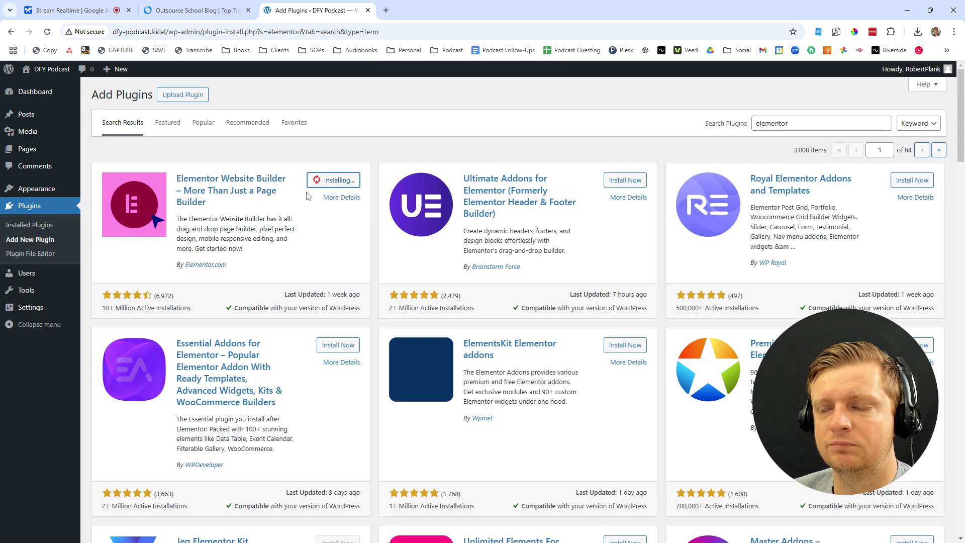
click(332, 184)
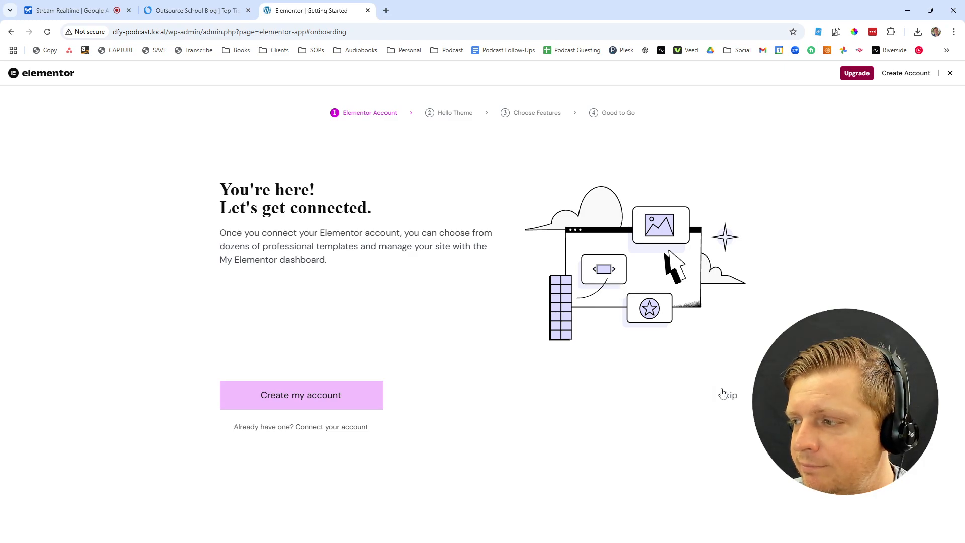
click(704, 397)
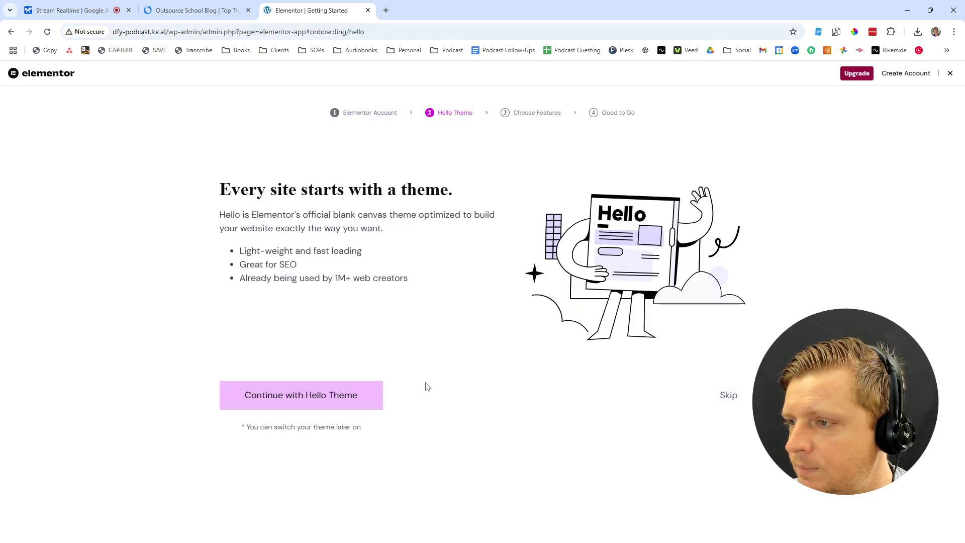
click(726, 395)
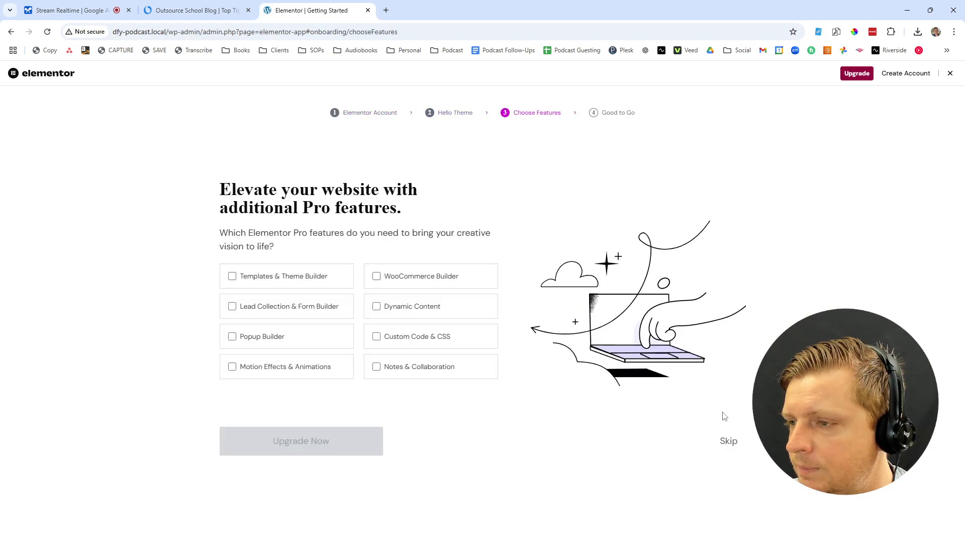
click(735, 441)
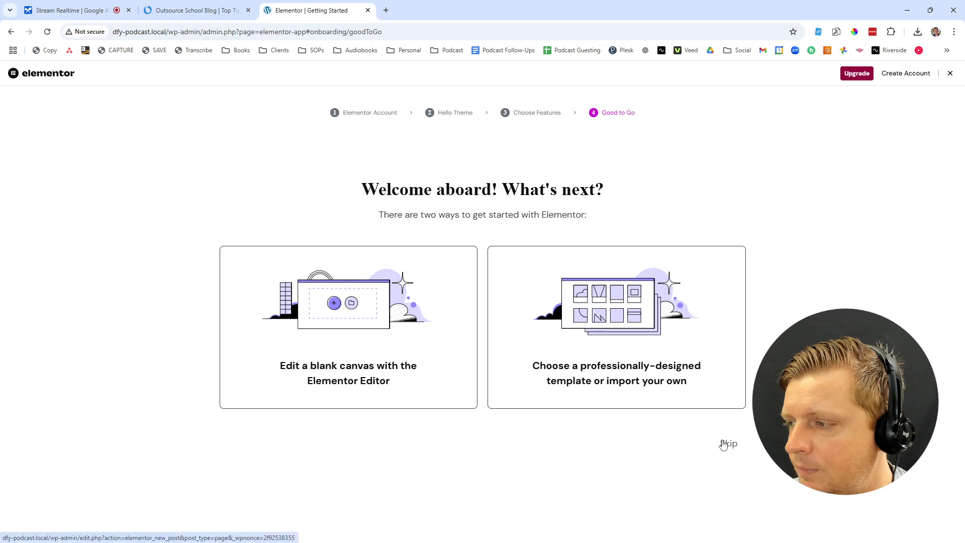
click(728, 444)
click(596, 379)
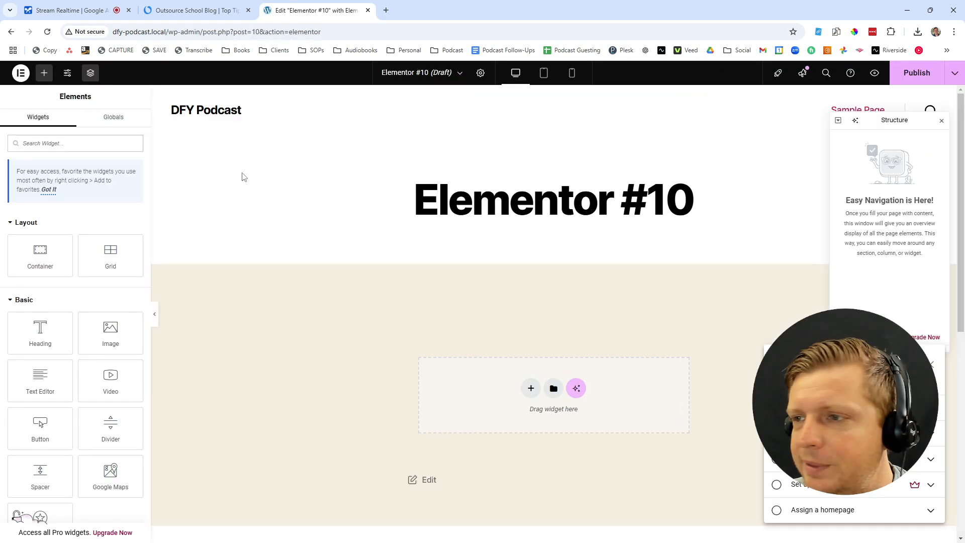
Exit the Elementor draft to the WordPress pages list, dismissing the block editor guide, and start a new page
click(21, 73)
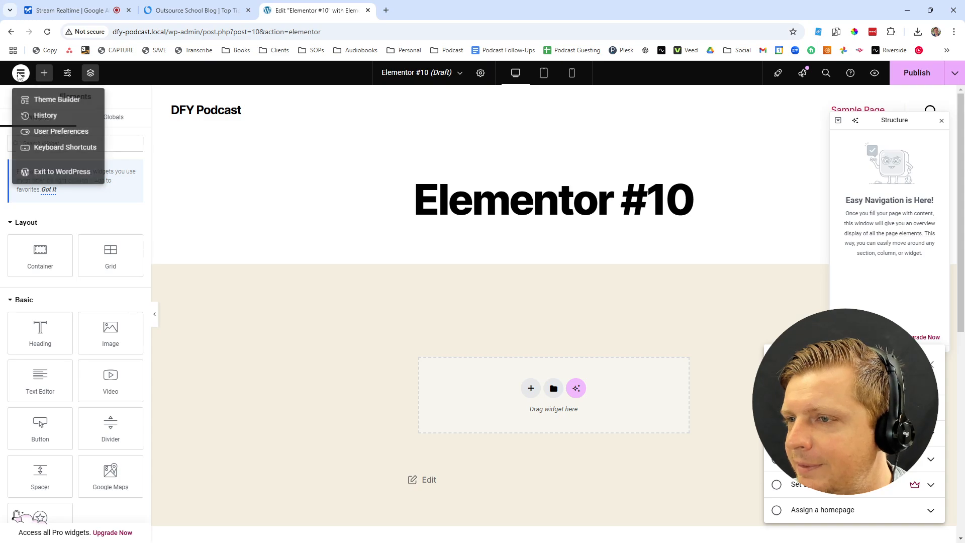
click(44, 173)
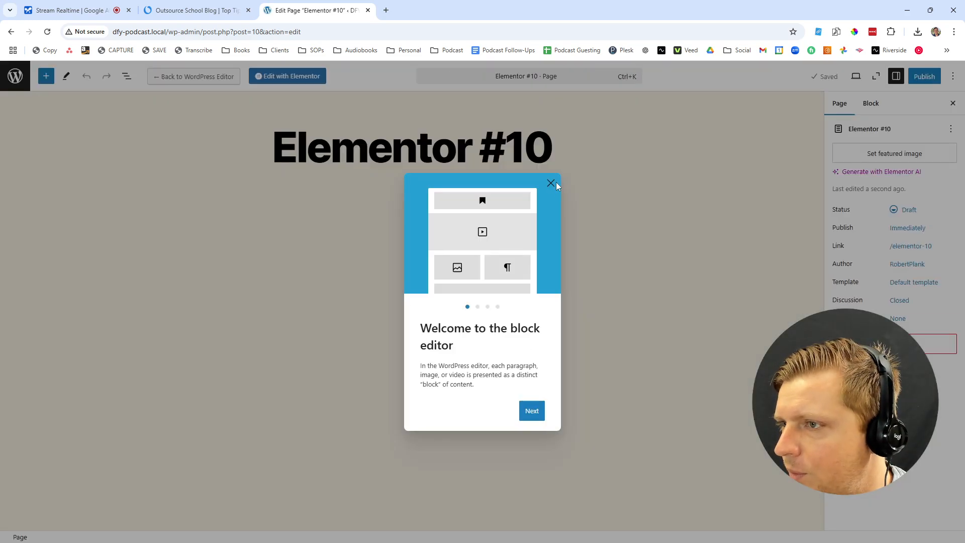
click(551, 183)
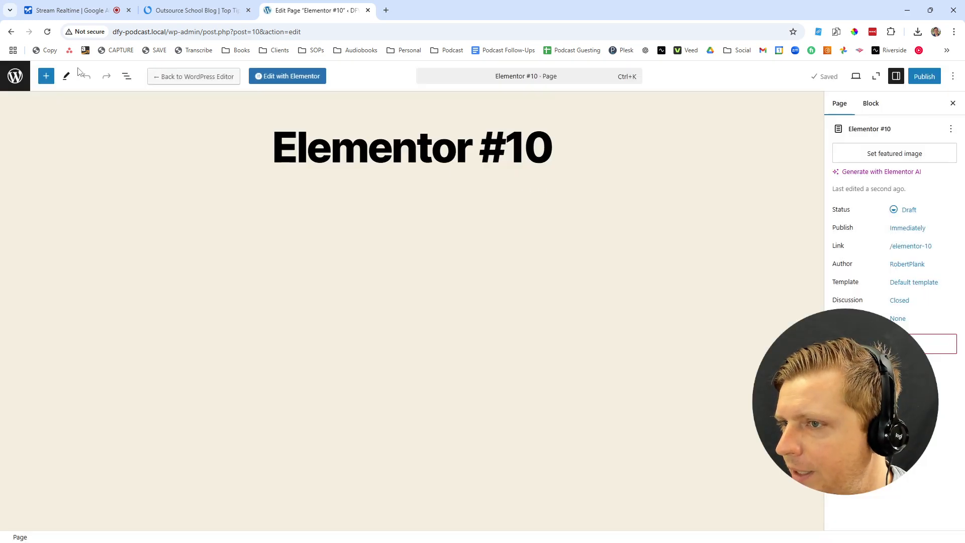
click(14, 75)
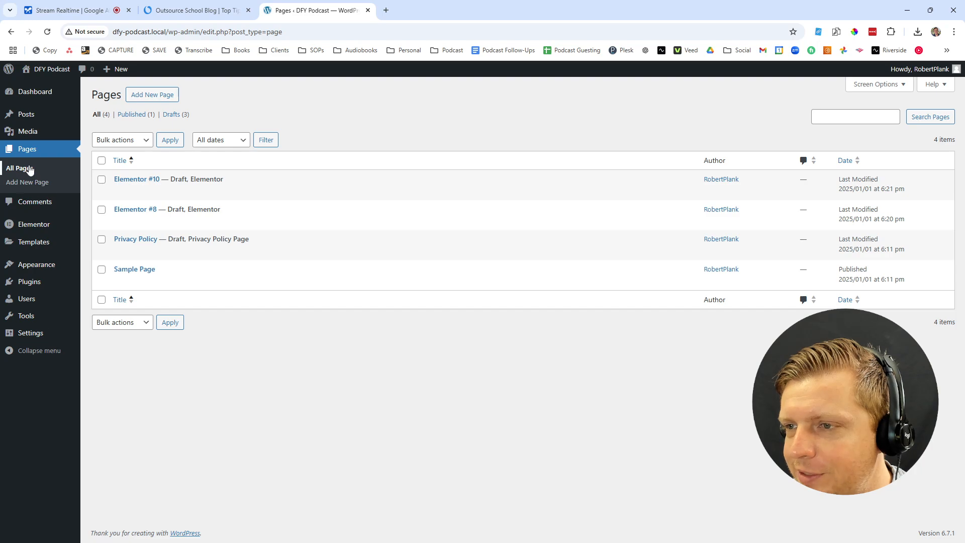
click(31, 185)
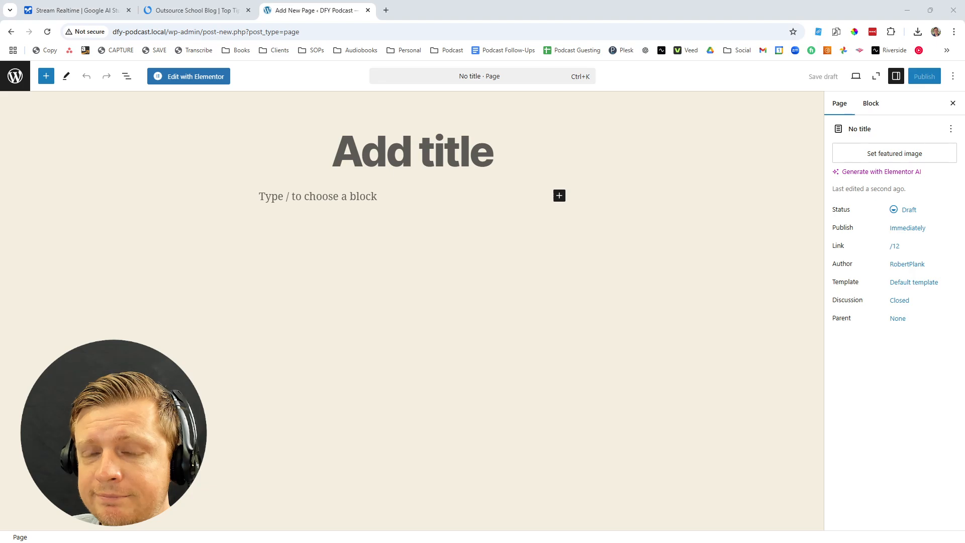
Switch to Google AI Studio and clear the stopped chat to allow a new realtime stream
click(76, 9)
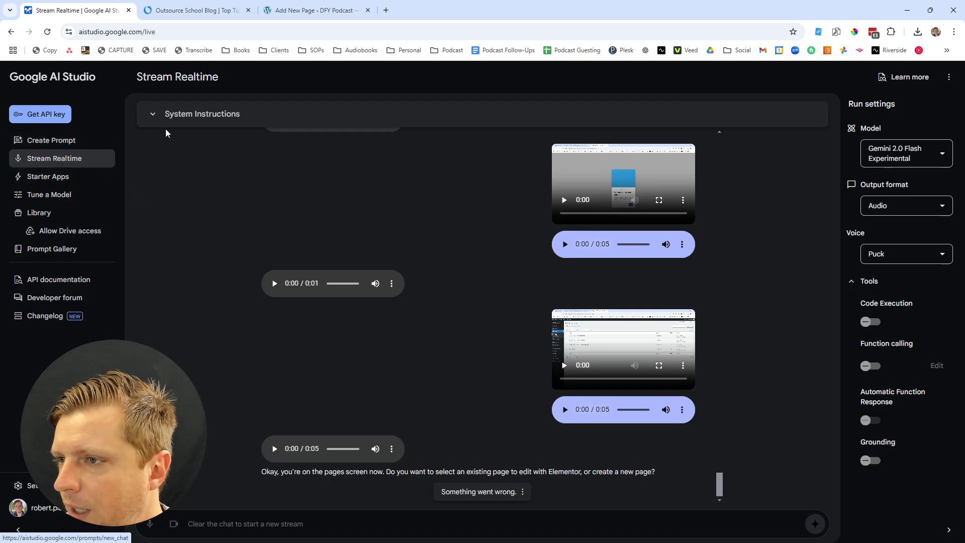
click(522, 493)
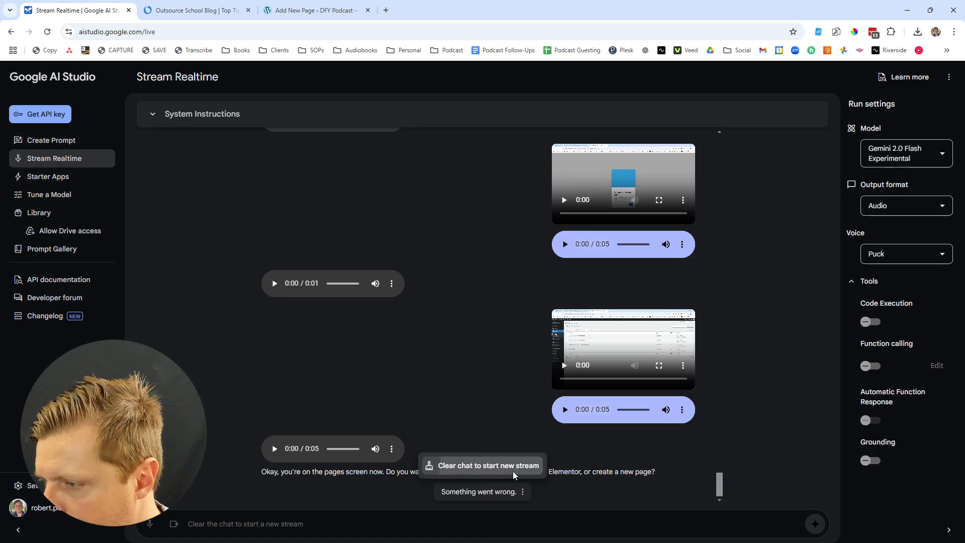
click(484, 464)
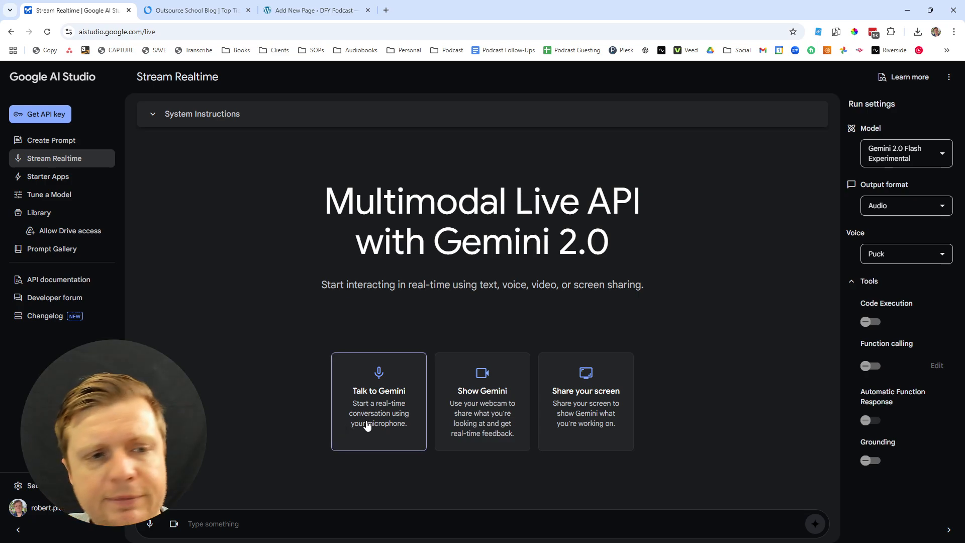